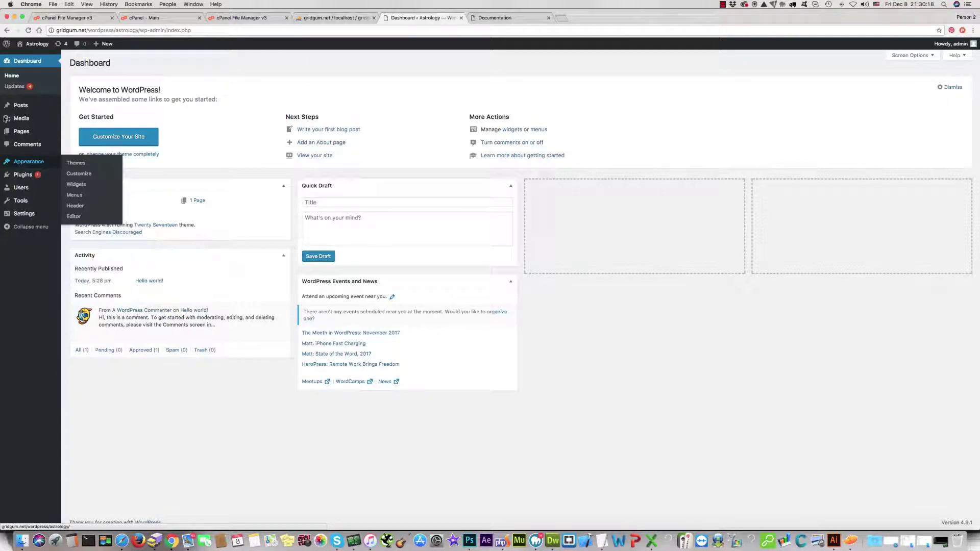
Start uploading a new theme from Appearance > Themes and browse for the package file.
{"action": "left_click", "coordinate": [88, 164]}
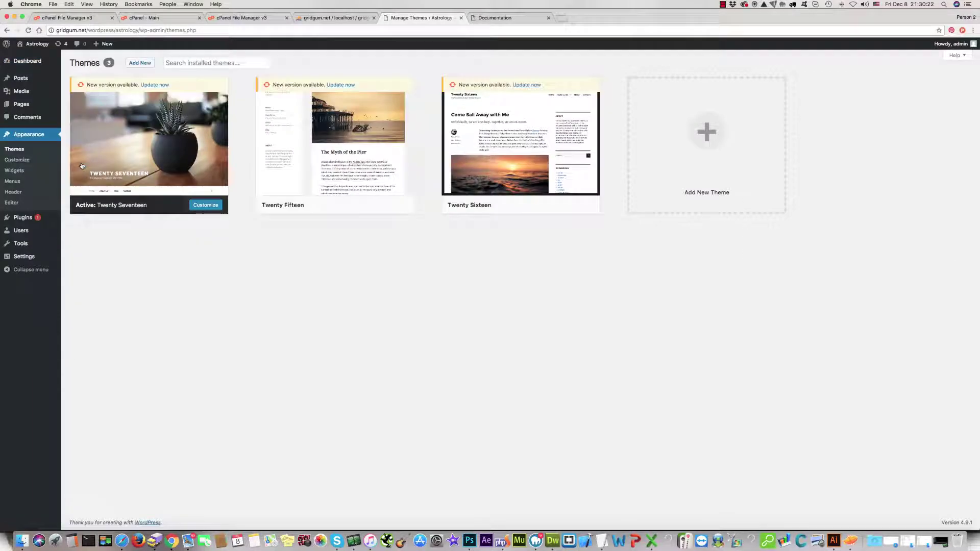
{"action": "left_click", "coordinate": [140, 63]}
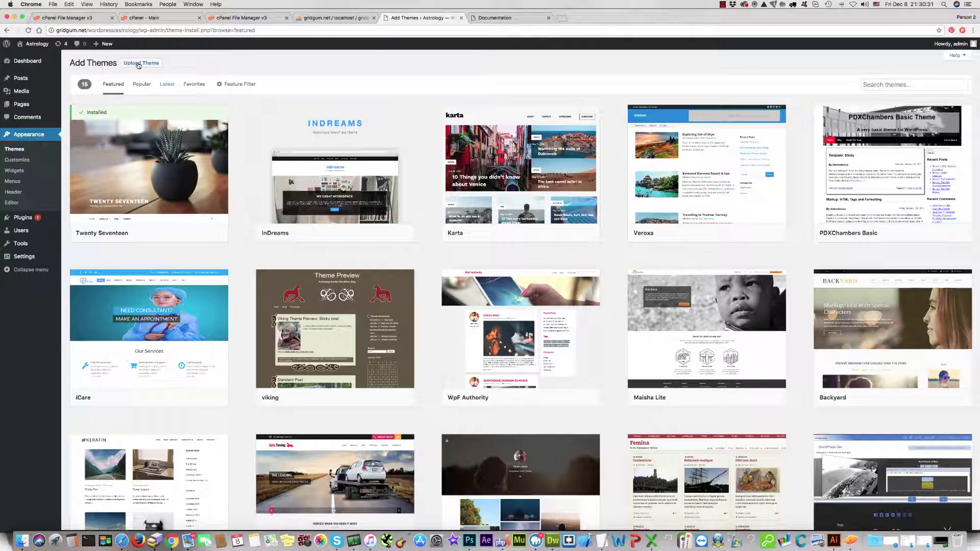
{"action": "left_click", "coordinate": [140, 63]}
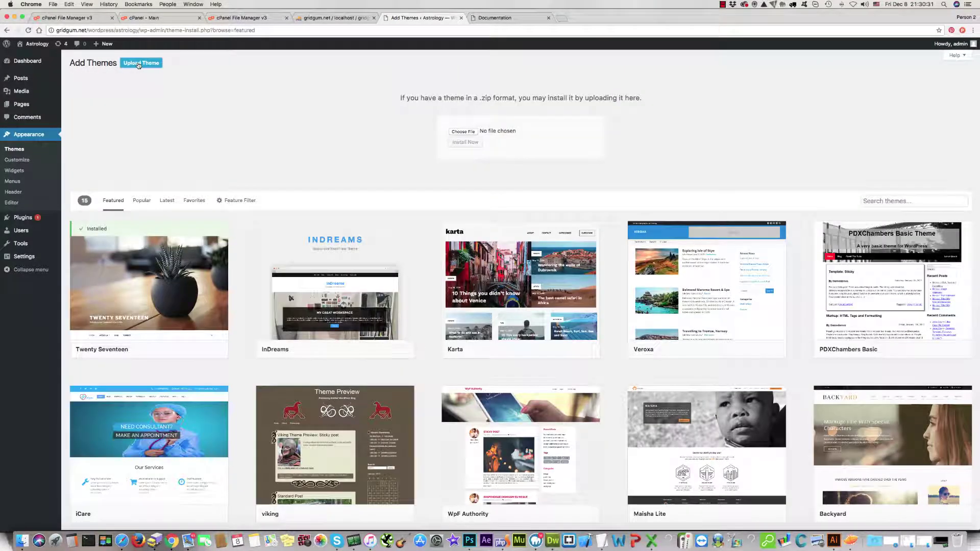
{"action": "left_click", "coordinate": [457, 132]}
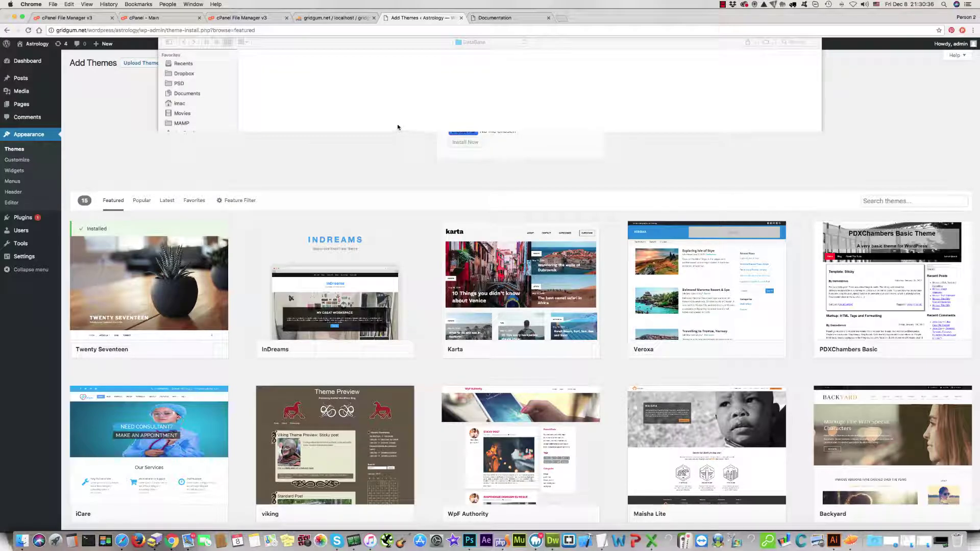
Select Astrology.zip from Standard installation package/Theme and install the theme.
{"action": "left_click", "coordinate": [468, 46]}
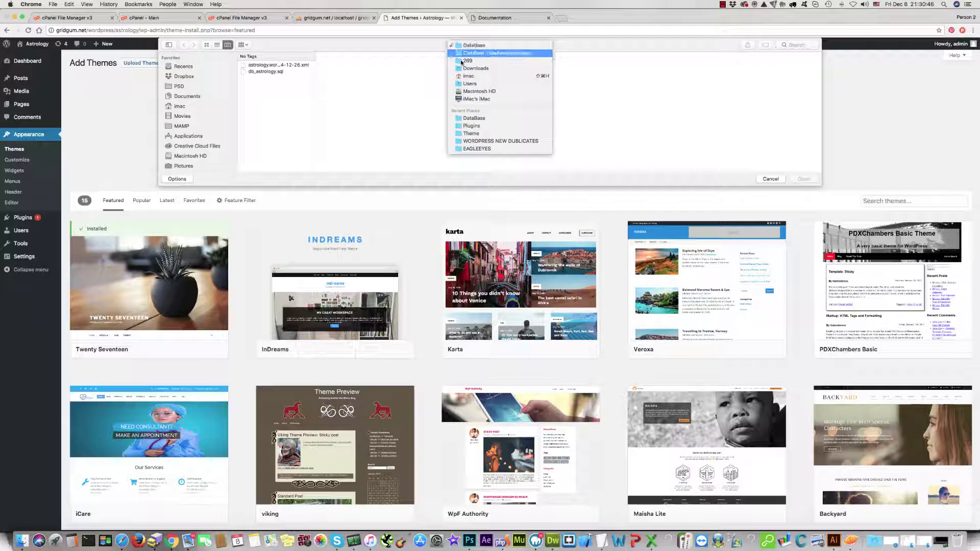
{"action": "left_click", "coordinate": [461, 62]}
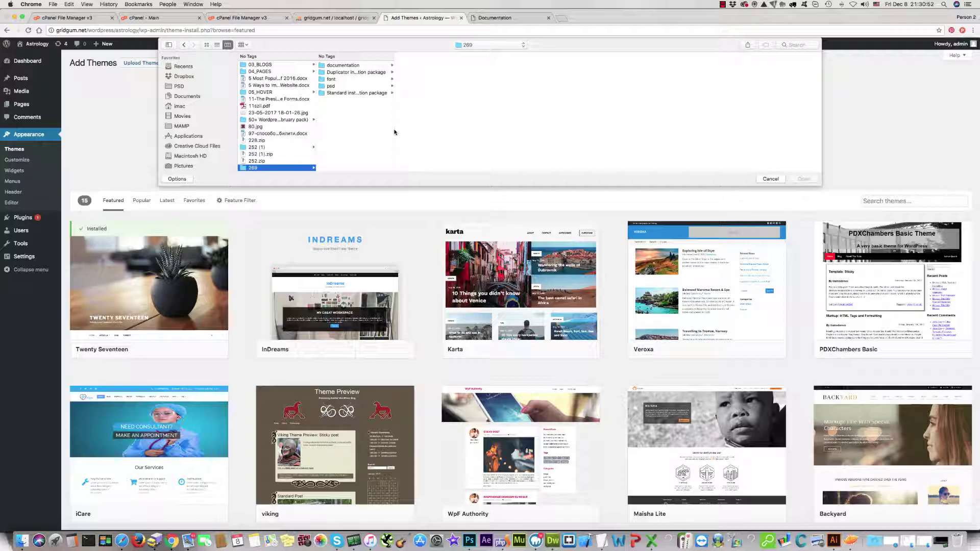
{"action": "left_click_drag", "start_coordinate": [394, 131], "coordinate": [423, 133]}
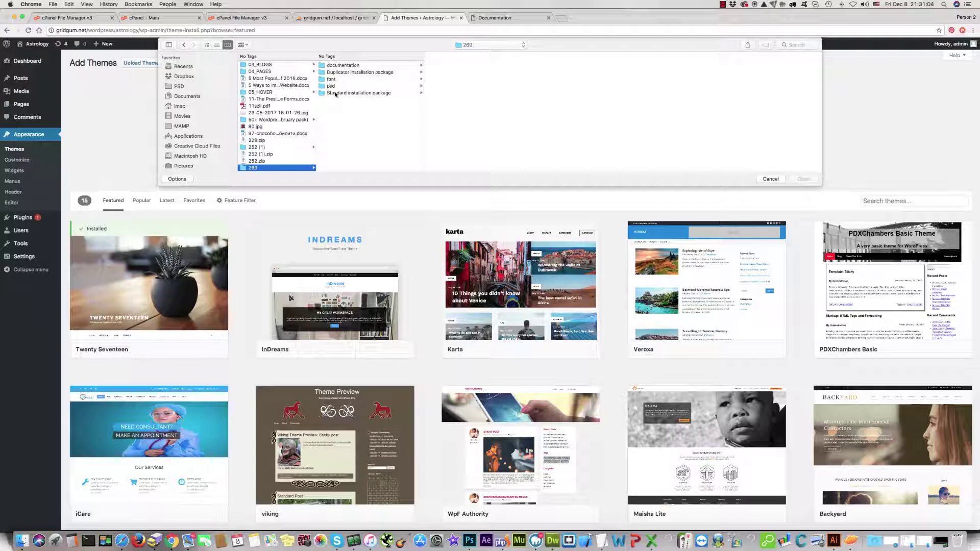
{"action": "left_click", "coordinate": [336, 94]}
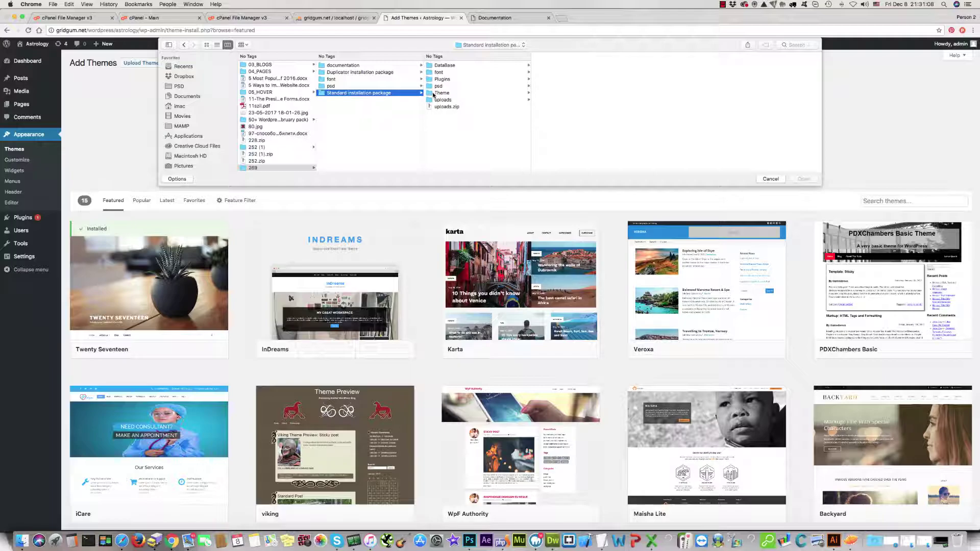
{"action": "left_click", "coordinate": [435, 94]}
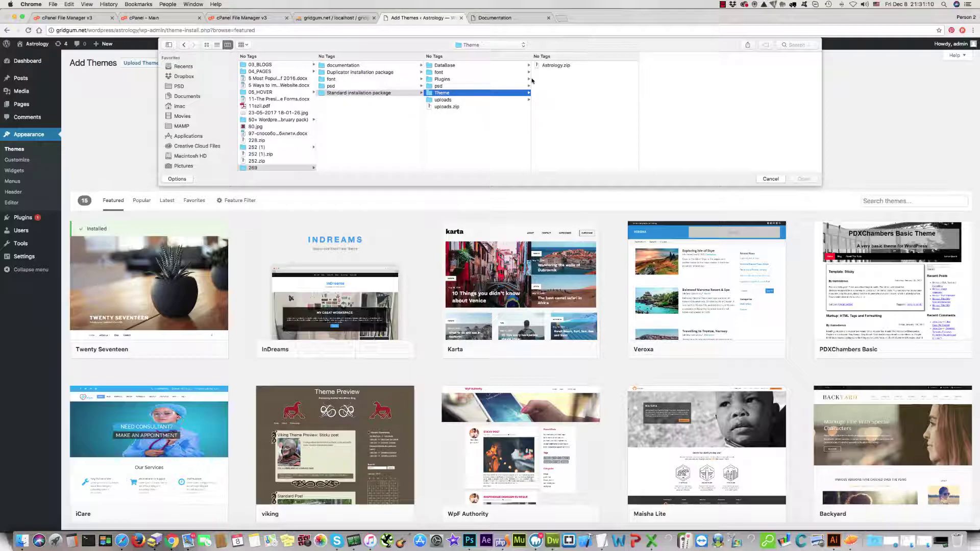
{"action": "left_click", "coordinate": [548, 67]}
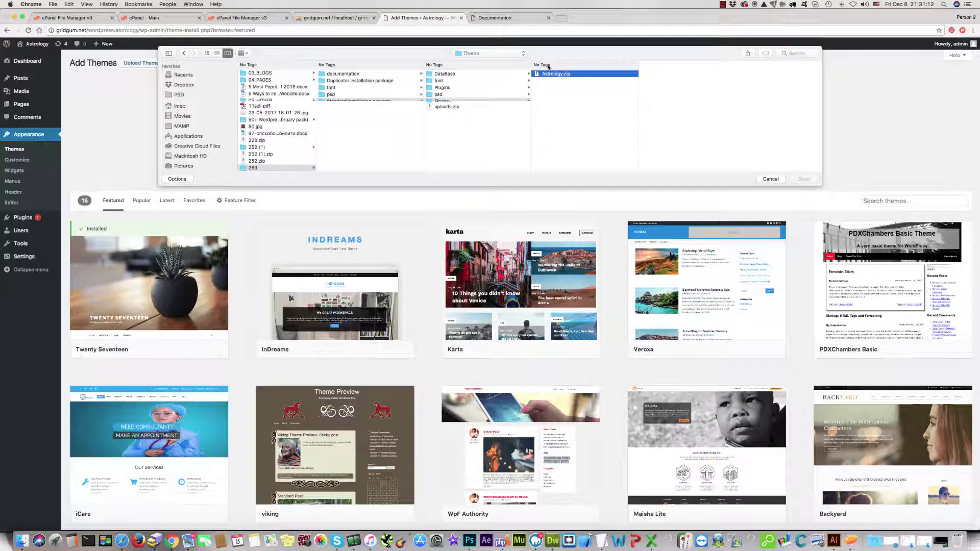
{"action": "left_click", "coordinate": [804, 188]}
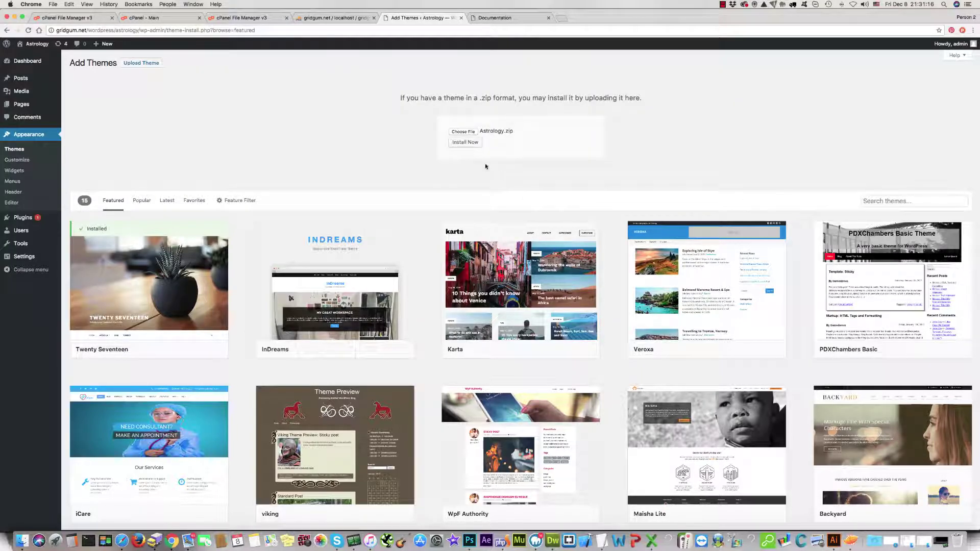
{"action": "left_click", "coordinate": [463, 144]}
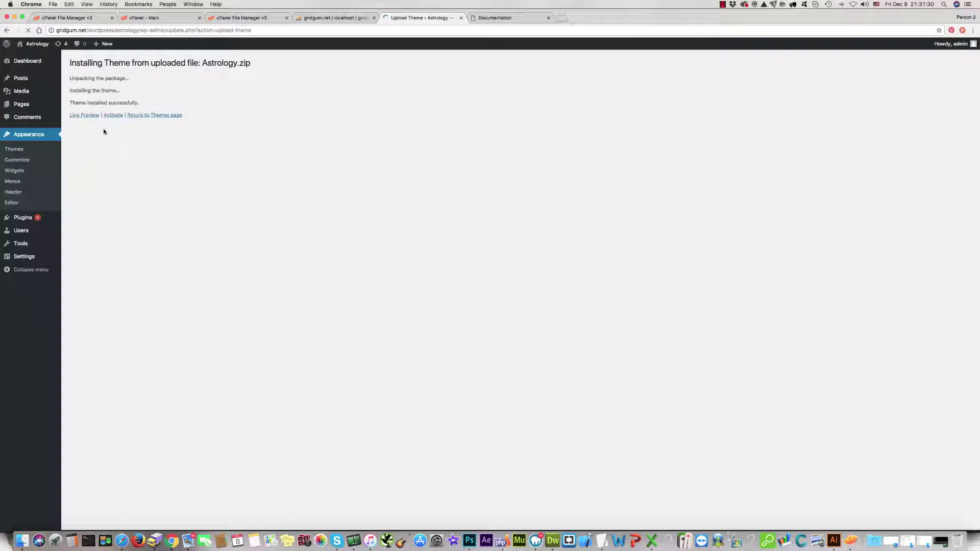
Activate the newly installed Astrology theme.
{"action": "left_click", "coordinate": [112, 116]}
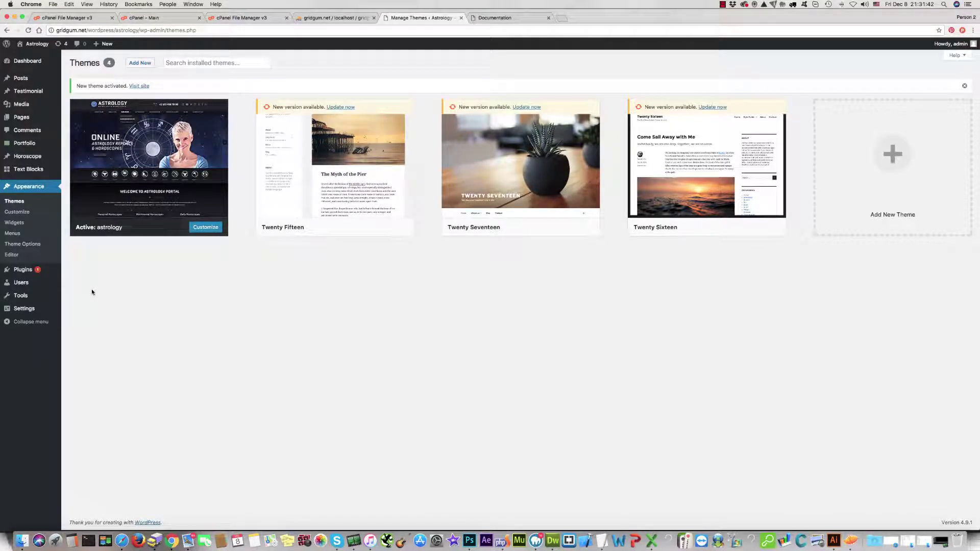
{"action": "mouse_move", "coordinate": [23, 270]}
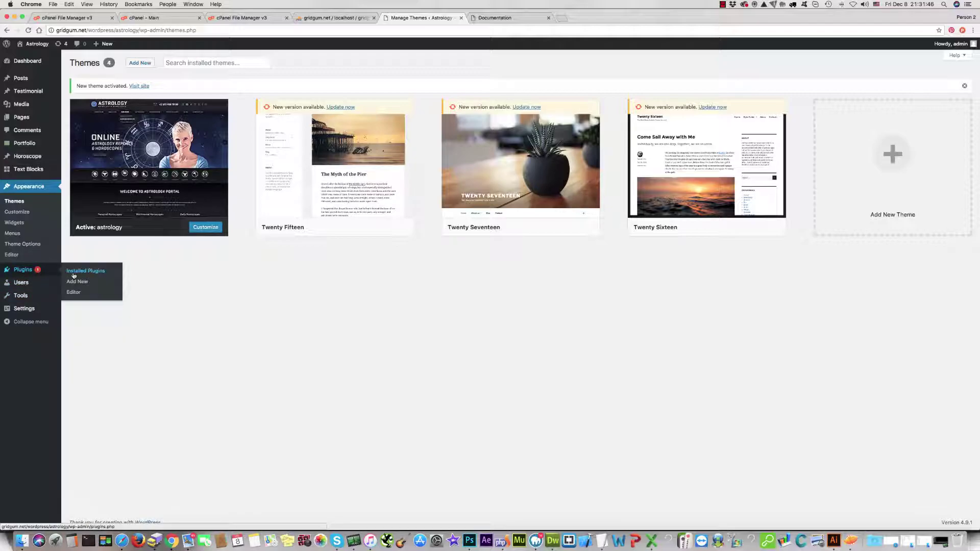
Start uploading a new plugin from the Plugins page and browse for the zip.
{"action": "left_click", "coordinate": [79, 272]}
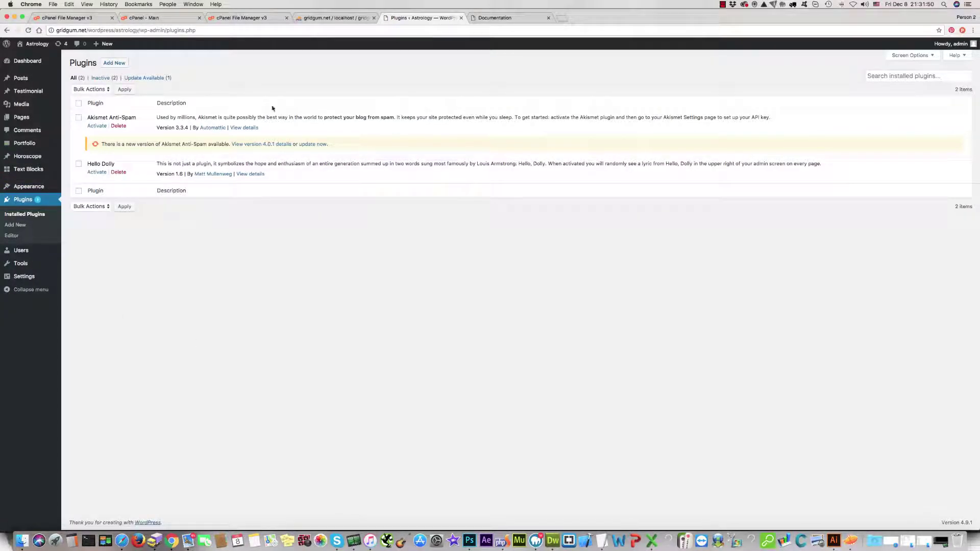
{"action": "left_click", "coordinate": [115, 62]}
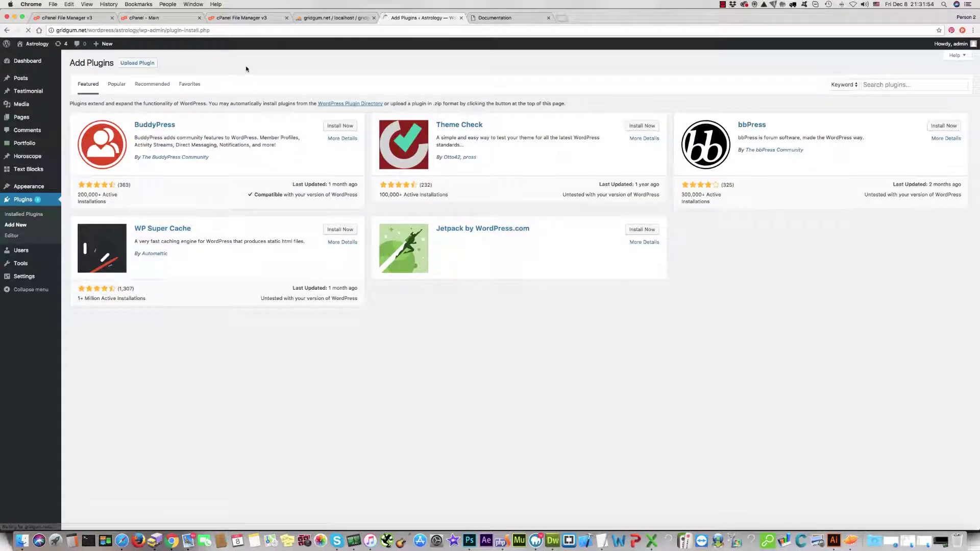
{"action": "left_click", "coordinate": [137, 63]}
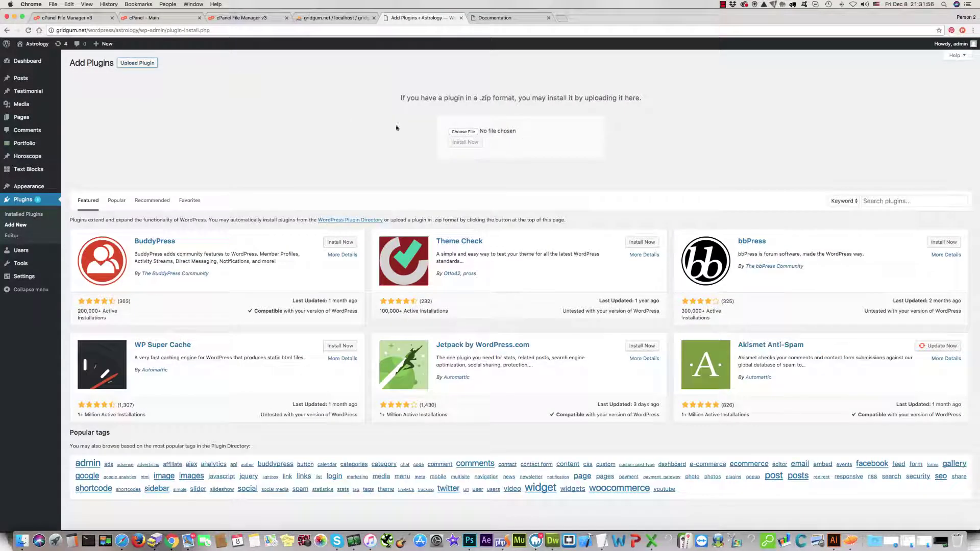
{"action": "left_click", "coordinate": [462, 132]}
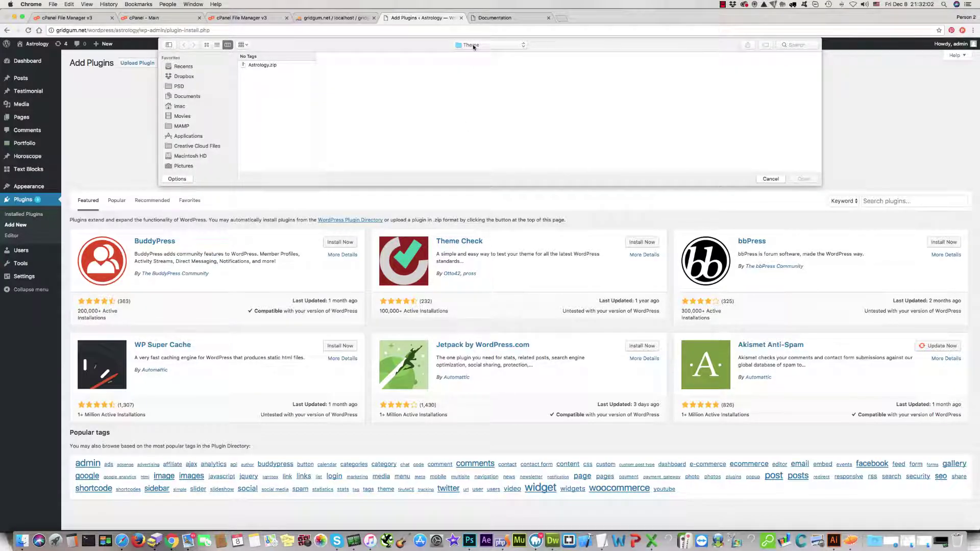
Install and activate Categories Images from Plugins/categories-images.zip.
{"action": "left_click", "coordinate": [473, 46]}
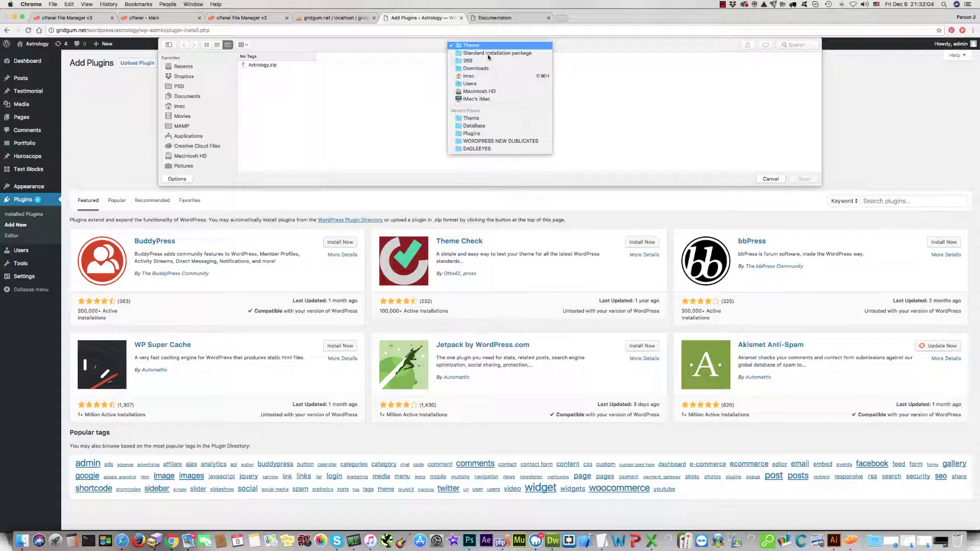
{"action": "left_click", "coordinate": [488, 52]}
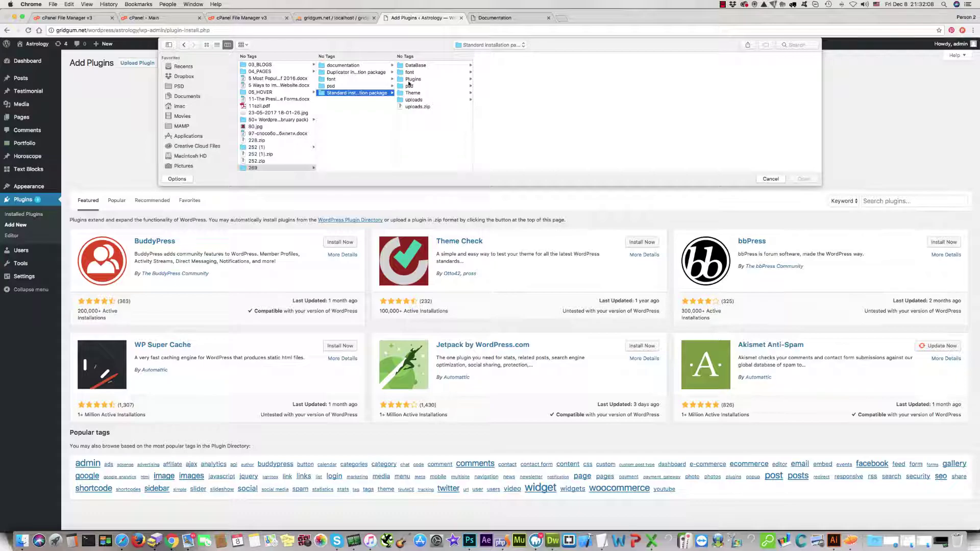
{"action": "left_click", "coordinate": [410, 80]}
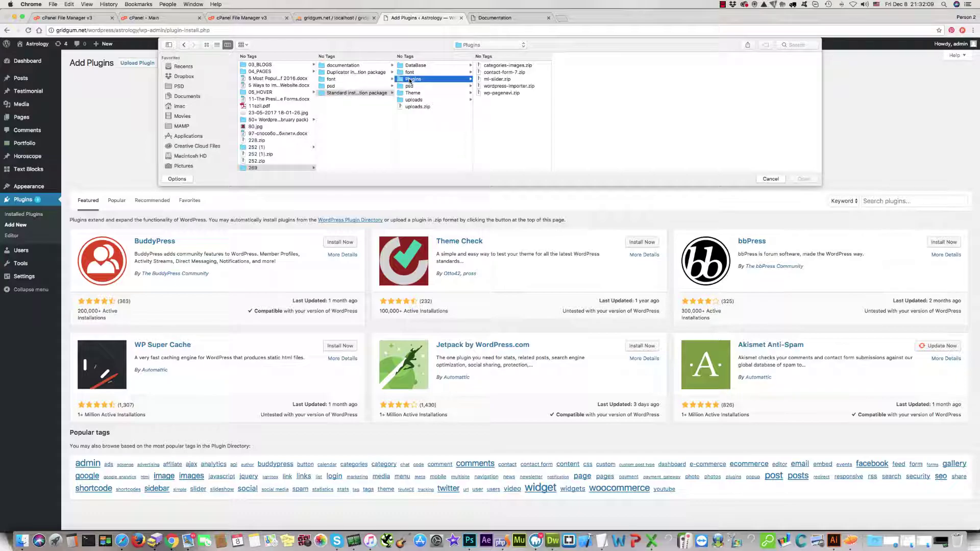
{"action": "left_click", "coordinate": [507, 66]}
{"action": "left_click", "coordinate": [804, 188]}
{"action": "left_click", "coordinate": [461, 144]}
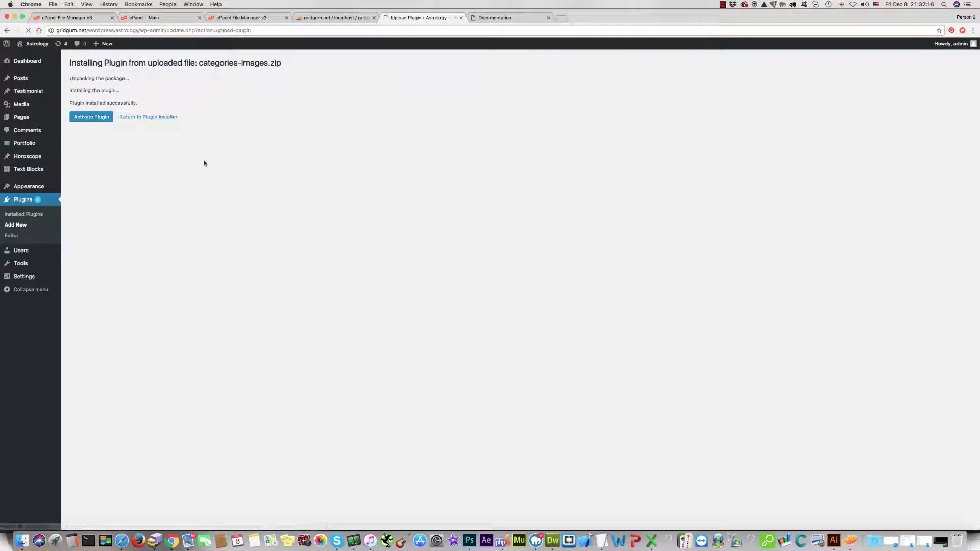
{"action": "left_click", "coordinate": [90, 116]}
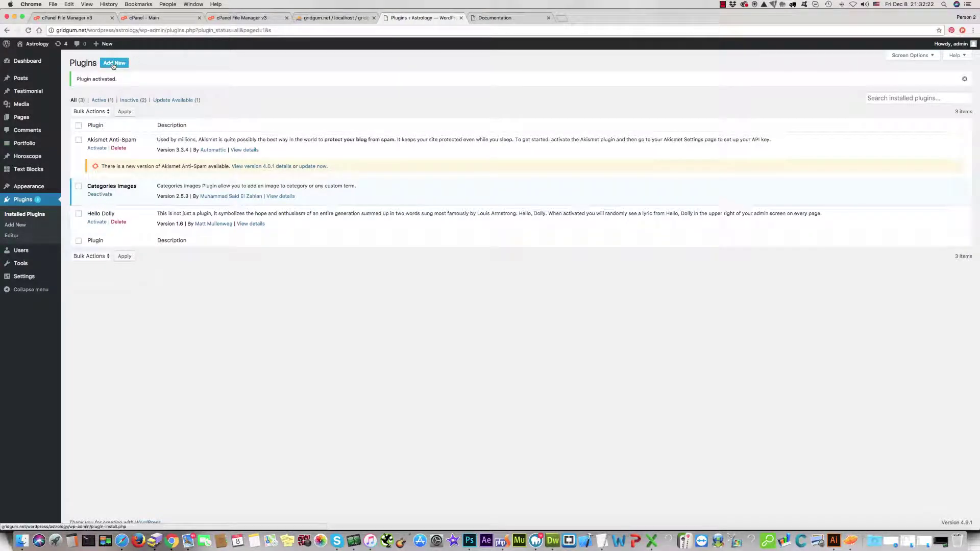
Install and activate Contact Form 7 from contact-form-7.zip.
{"action": "left_click", "coordinate": [114, 64]}
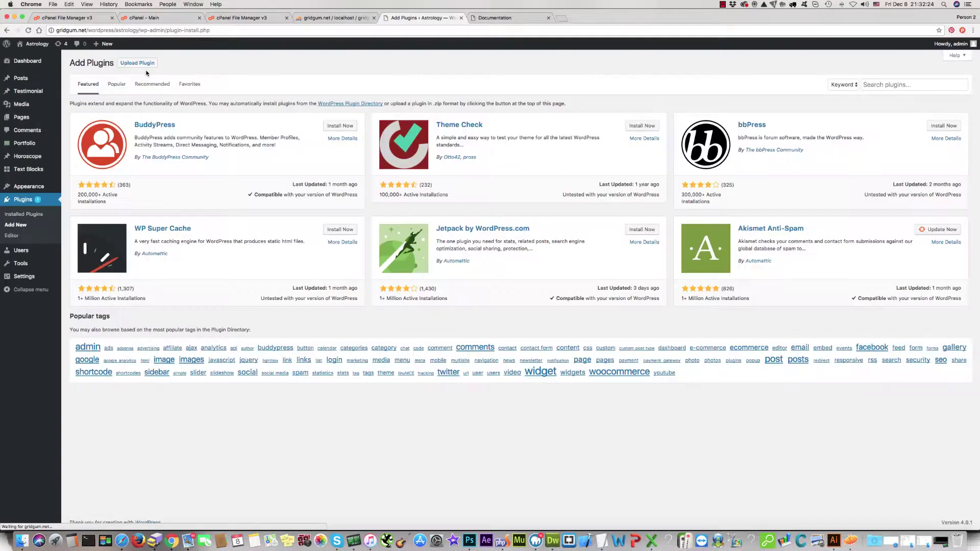
{"action": "left_click", "coordinate": [137, 62]}
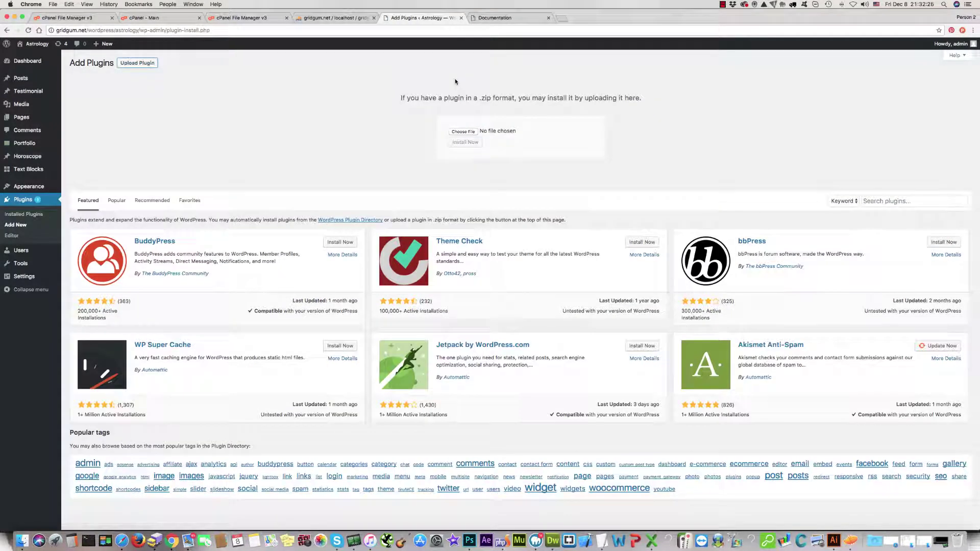
{"action": "left_click", "coordinate": [463, 130]}
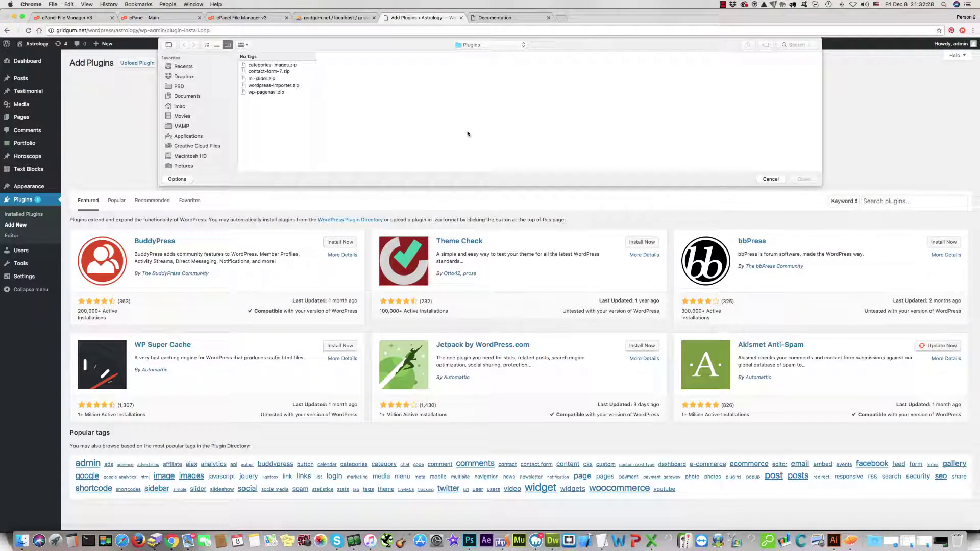
{"action": "left_click", "coordinate": [268, 71]}
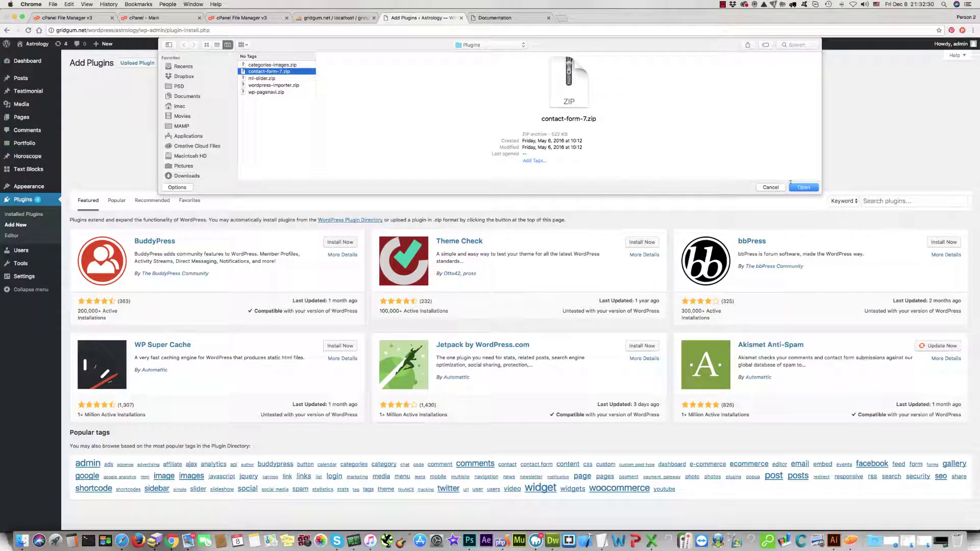
{"action": "left_click", "coordinate": [803, 188]}
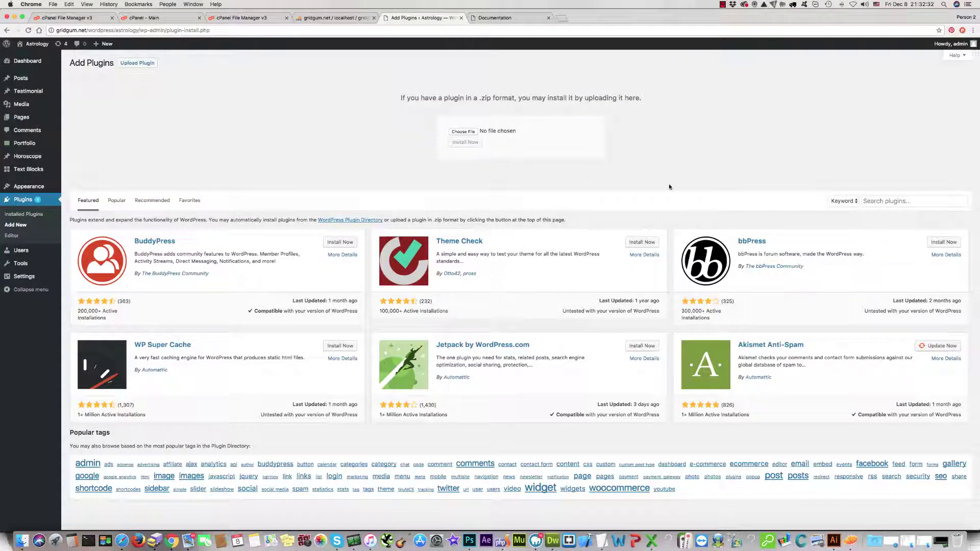
{"action": "left_click", "coordinate": [464, 143]}
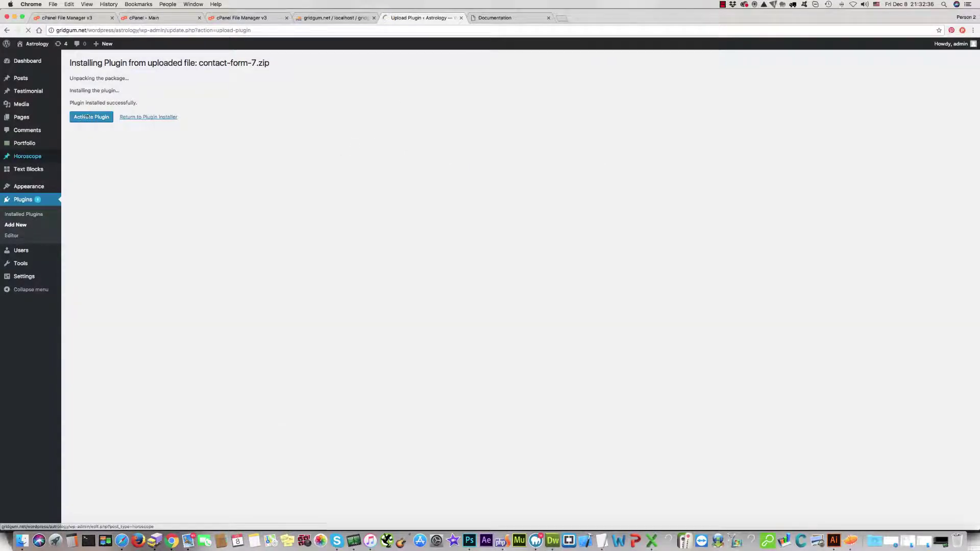
{"action": "left_click", "coordinate": [92, 117]}
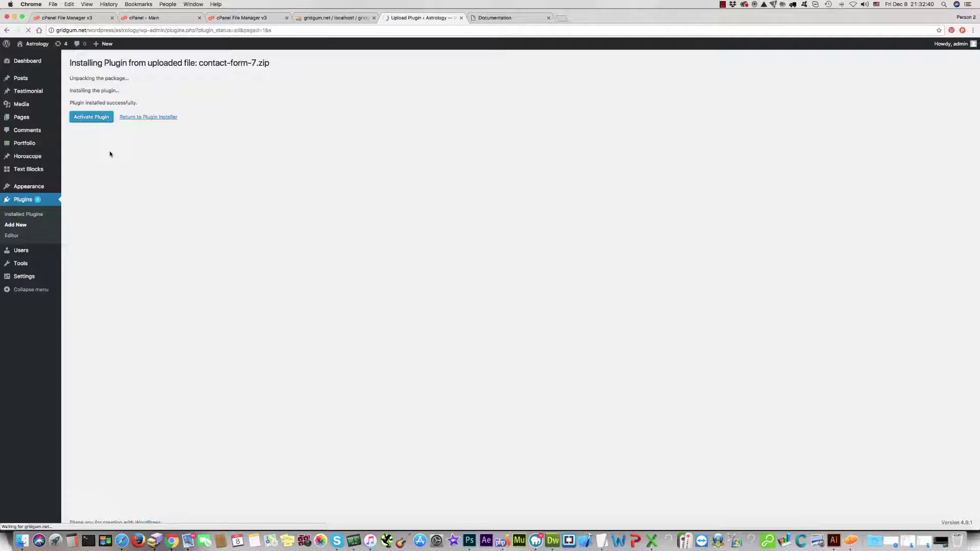
Install and activate Meta Slider from ml-slider.zip.
{"action": "left_click", "coordinate": [114, 63]}
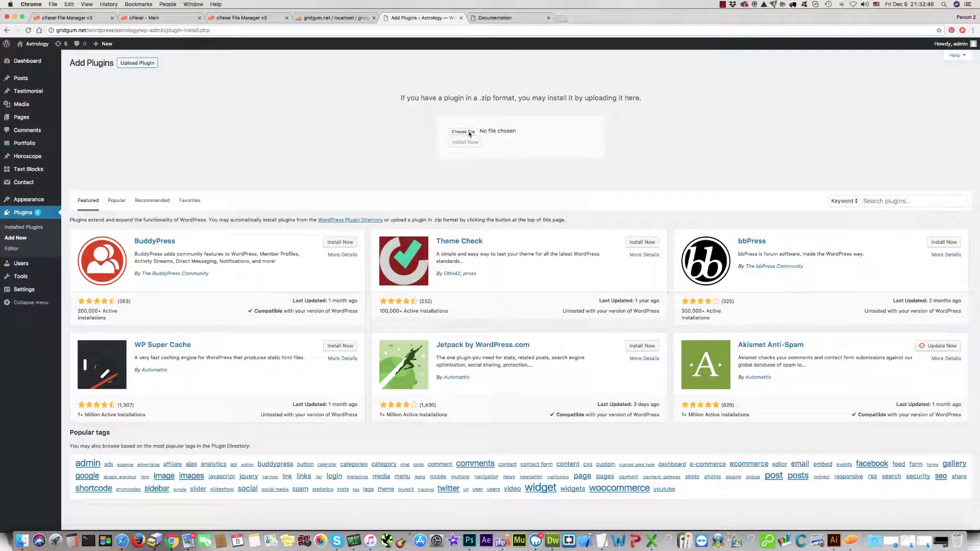
{"action": "left_click", "coordinate": [463, 131]}
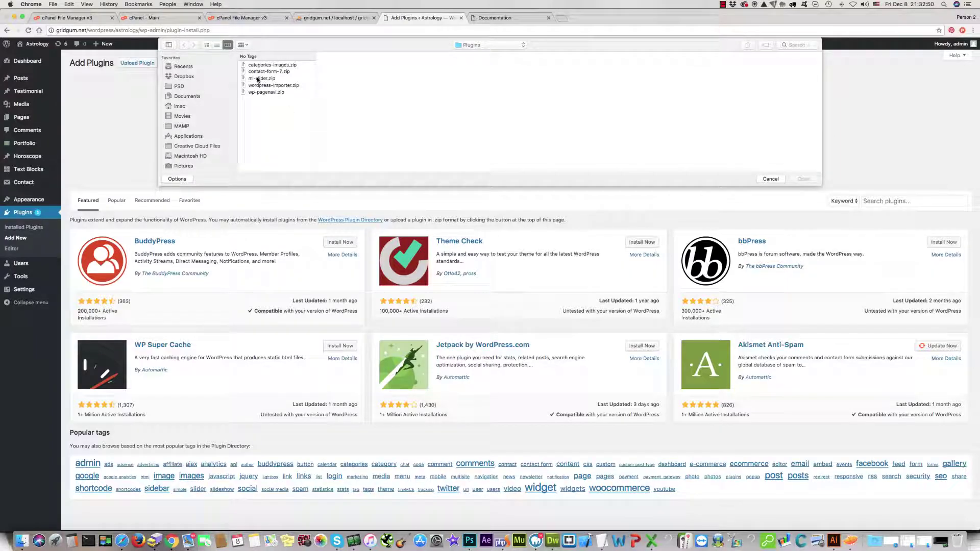
{"action": "left_click", "coordinate": [261, 79]}
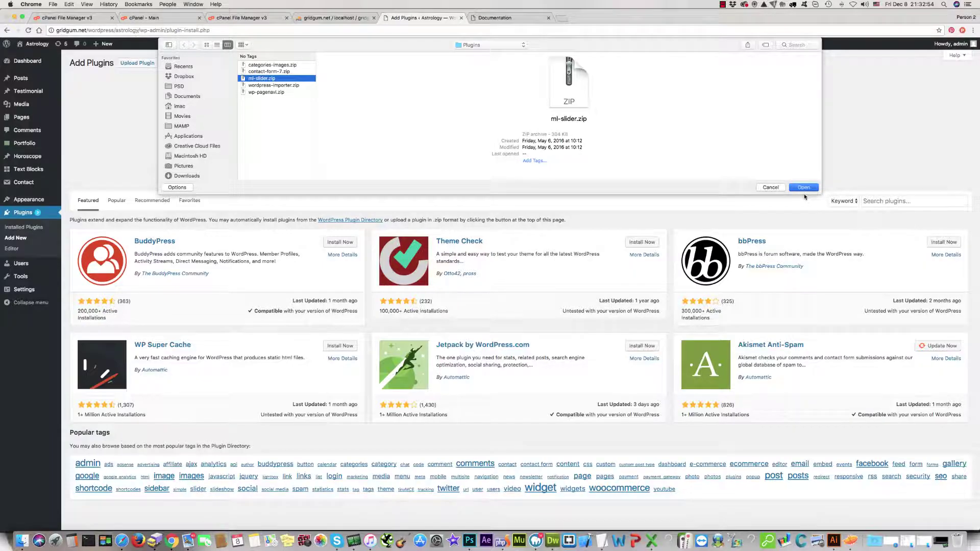
{"action": "left_click", "coordinate": [804, 187]}
{"action": "left_click", "coordinate": [465, 143]}
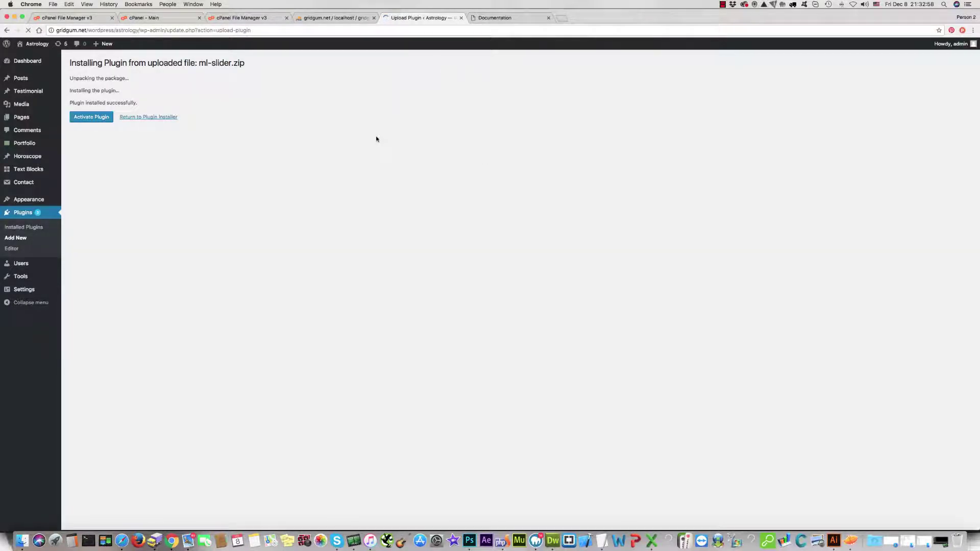
{"action": "left_click", "coordinate": [92, 116]}
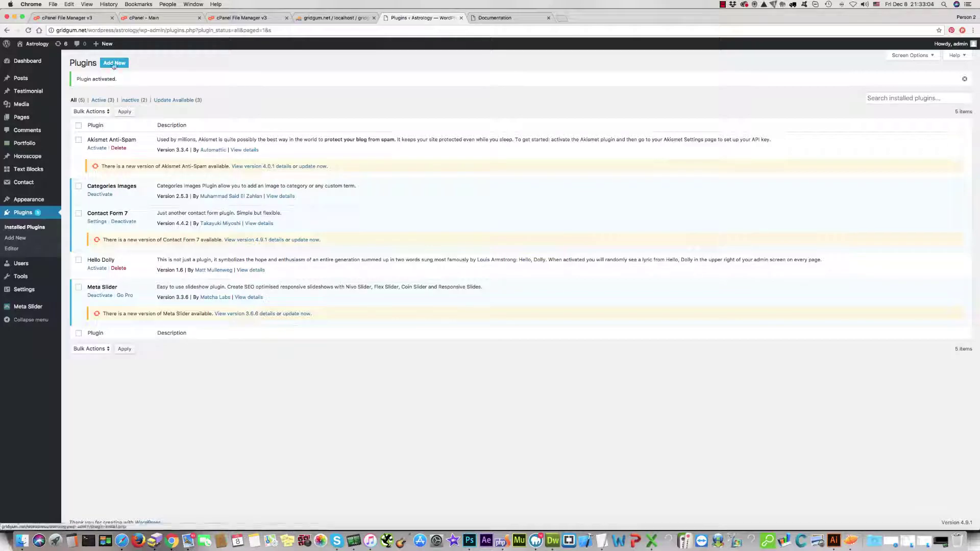
Install and activate WordPress Importer from wordpress-importer.zip.
{"action": "left_click", "coordinate": [114, 63]}
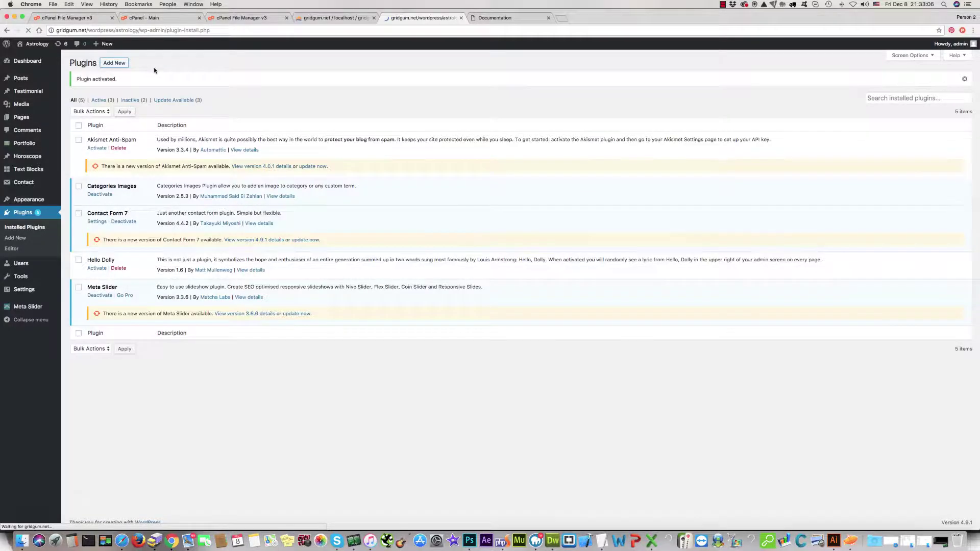
{"action": "left_click", "coordinate": [137, 63]}
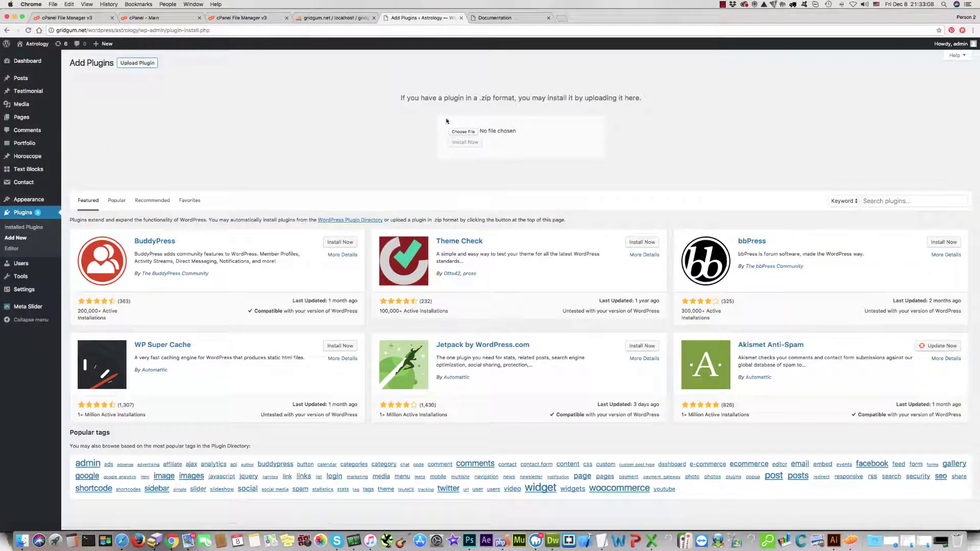
{"action": "left_click", "coordinate": [461, 132]}
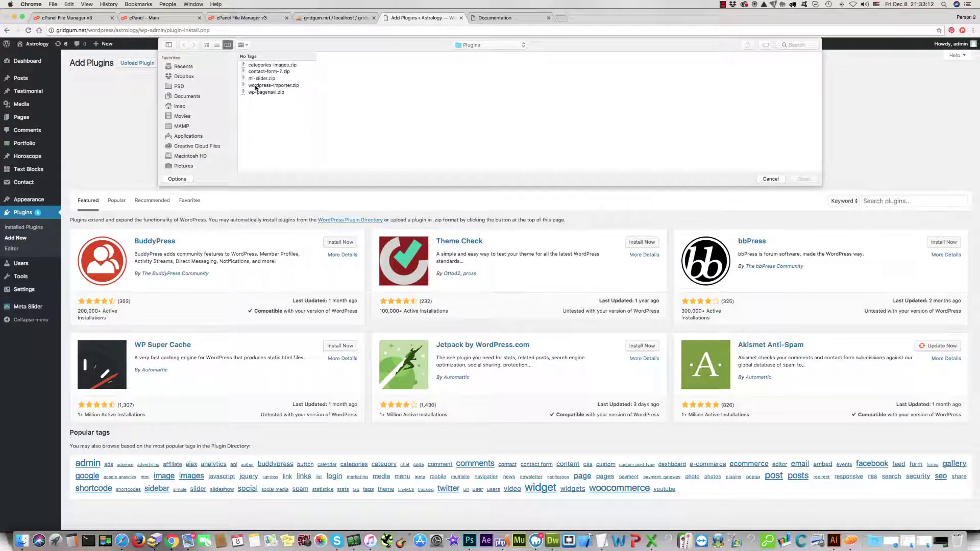
{"action": "left_click", "coordinate": [272, 85]}
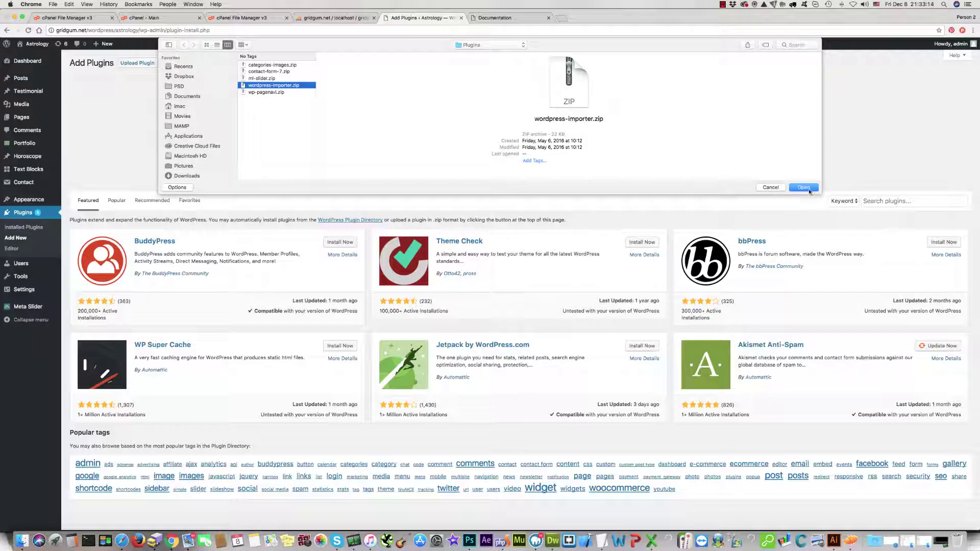
{"action": "key", "text": "Return"}
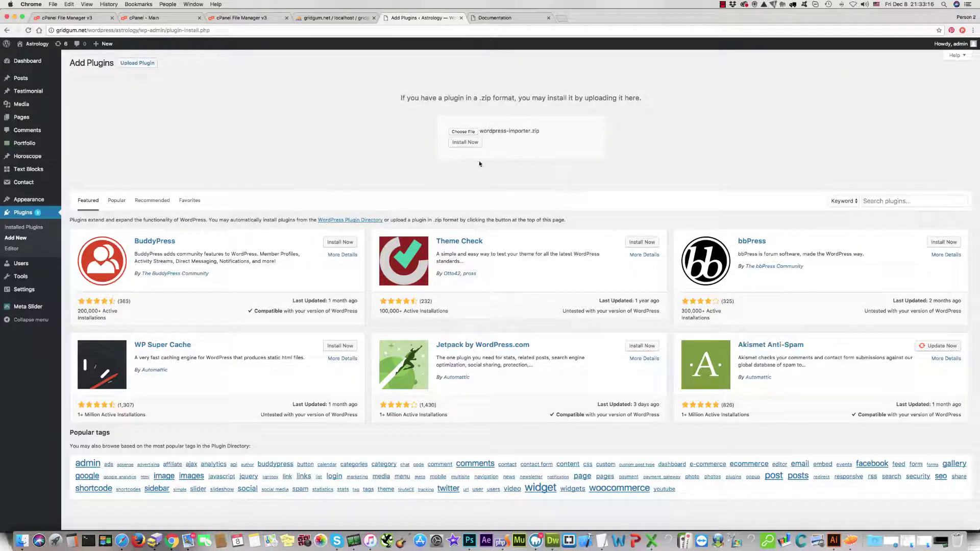
{"action": "left_click", "coordinate": [464, 143]}
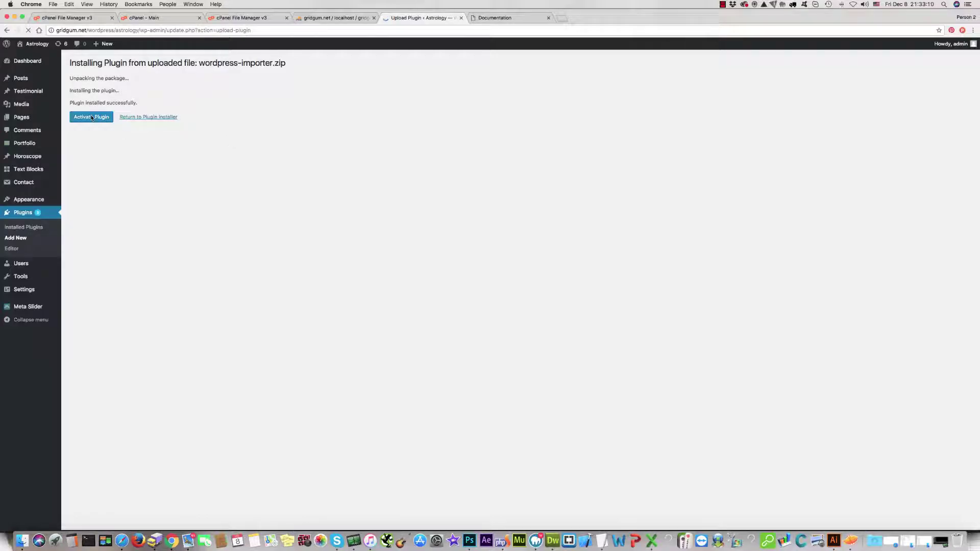
{"action": "left_click", "coordinate": [92, 116]}
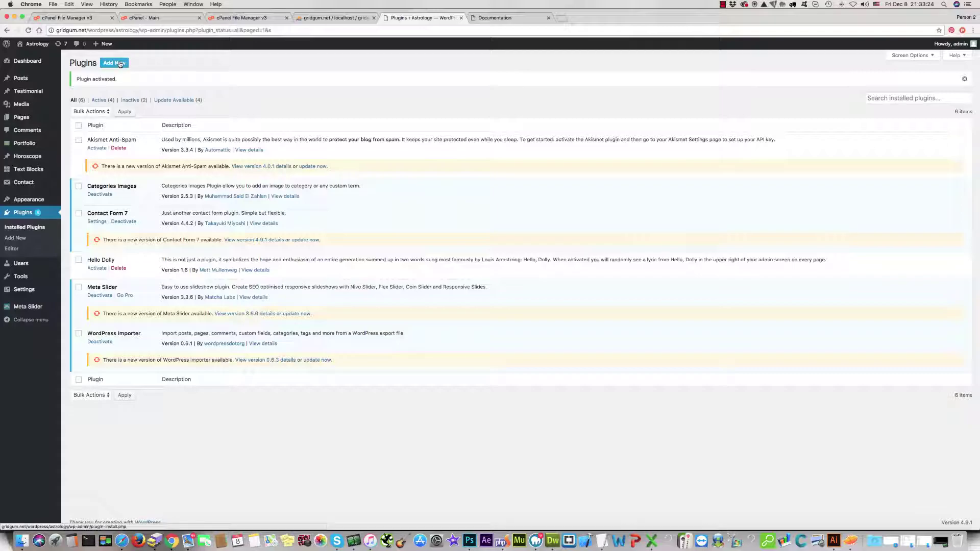
Install and activate WP-PageNavi from wp-pagenavi.zip.
{"action": "left_click", "coordinate": [120, 63]}
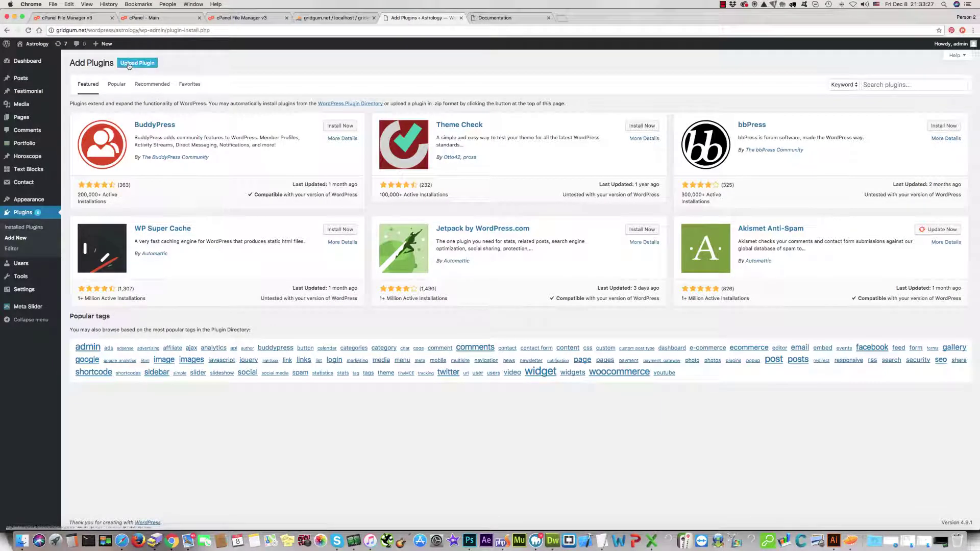
{"action": "left_click", "coordinate": [137, 63]}
{"action": "left_click", "coordinate": [463, 131]}
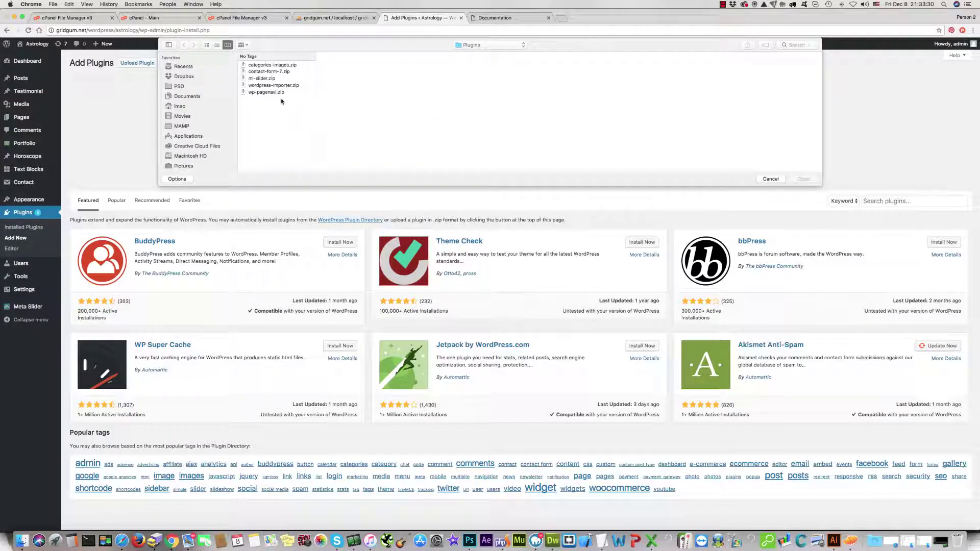
{"action": "left_click", "coordinate": [265, 92]}
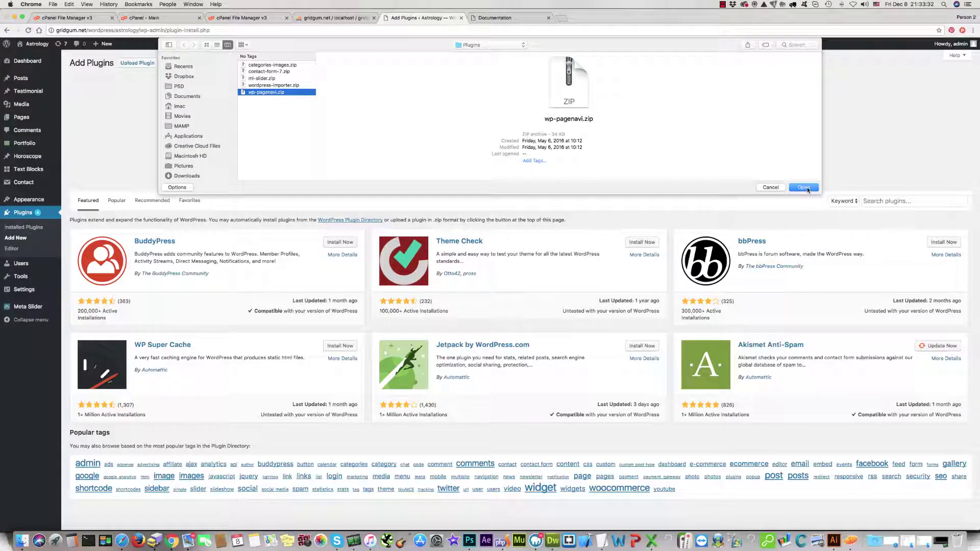
{"action": "left_click", "coordinate": [803, 187]}
{"action": "left_click", "coordinate": [465, 142]}
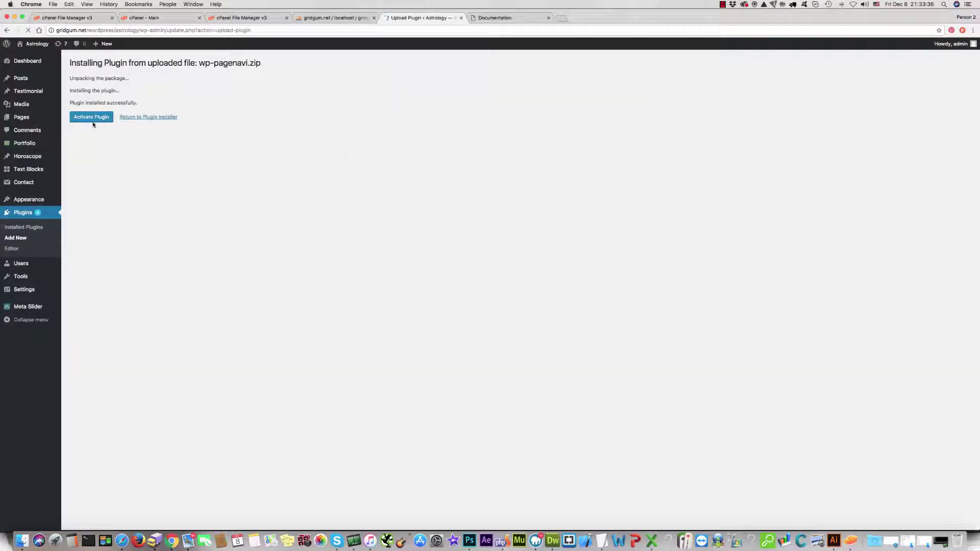
{"action": "left_click", "coordinate": [92, 116]}
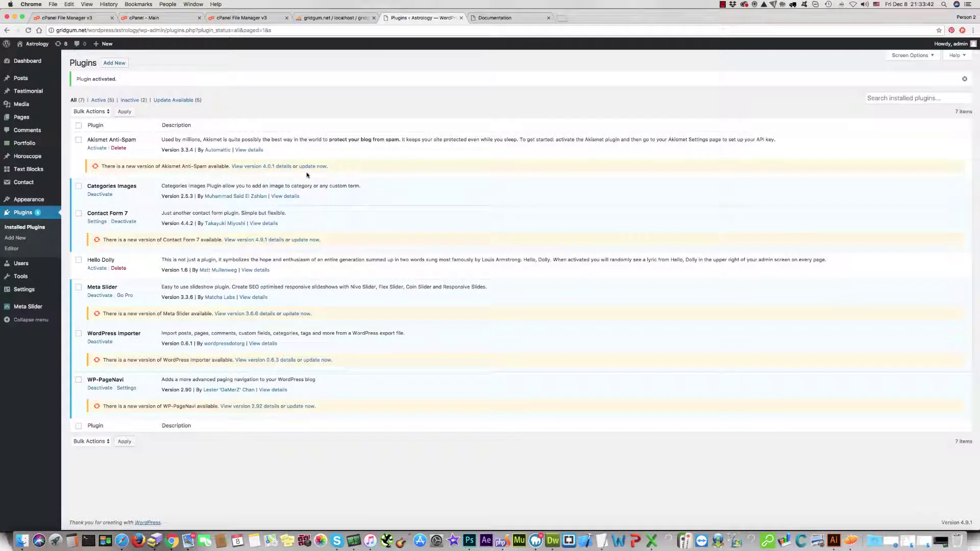
Update Akismet, Contact Form 7, Meta Slider, WordPress Importer and WP-PageNavi, then bring Finder forward.
{"action": "left_click", "coordinate": [312, 166]}
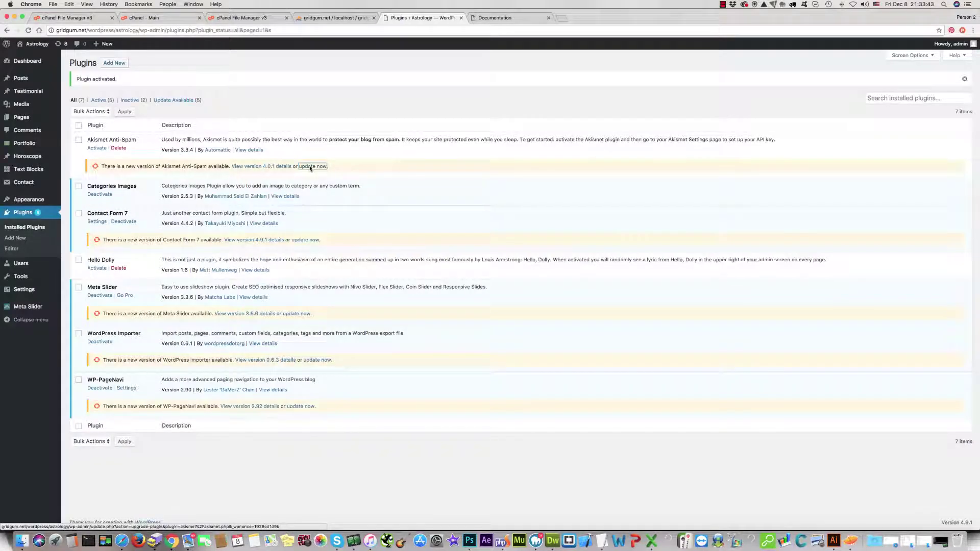
{"action": "left_click", "coordinate": [303, 240]}
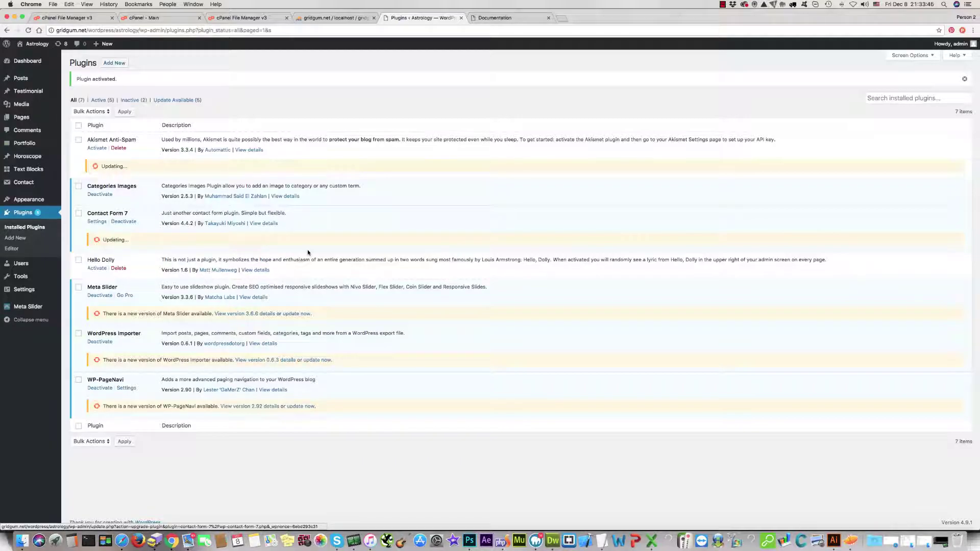
{"action": "left_click", "coordinate": [294, 314]}
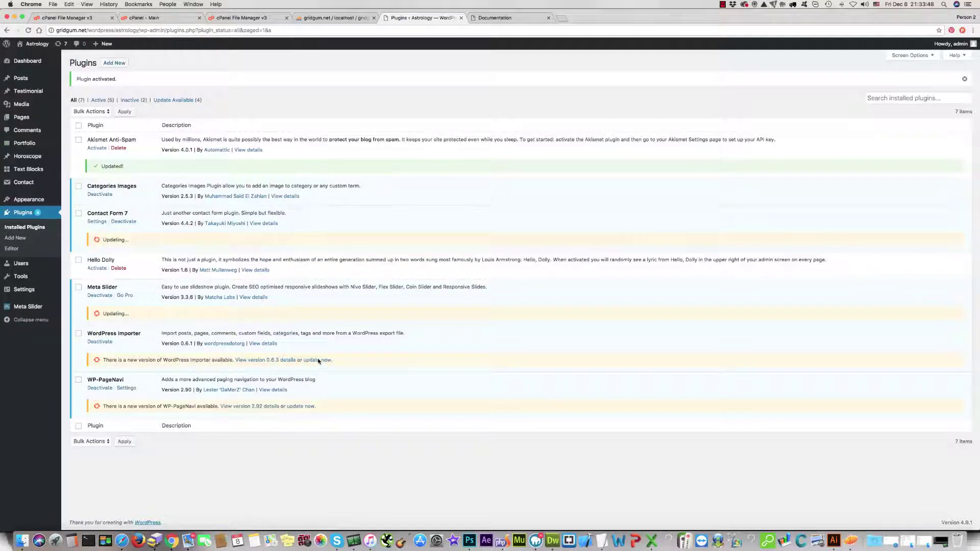
{"action": "left_click", "coordinate": [316, 359]}
{"action": "left_click", "coordinate": [303, 407]}
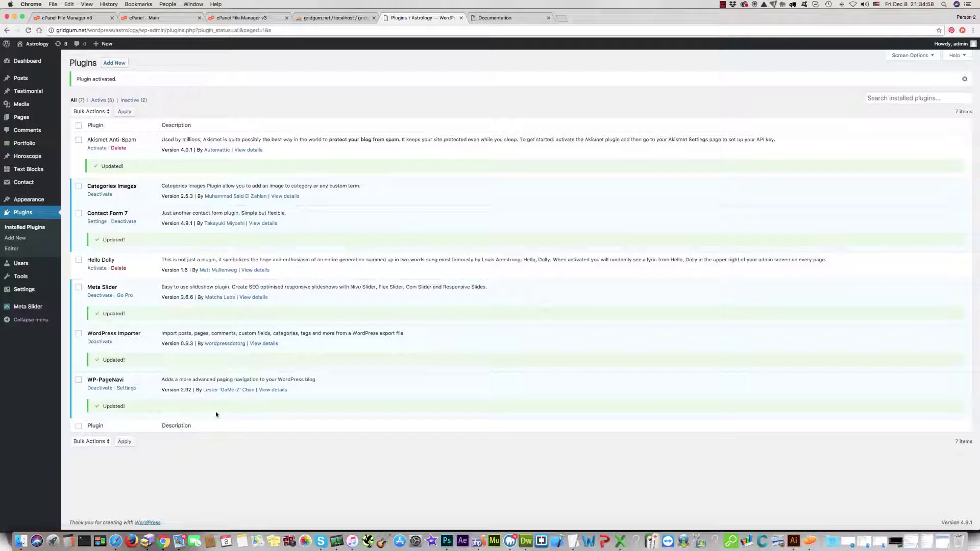
{"action": "left_click", "coordinate": [21, 542]}
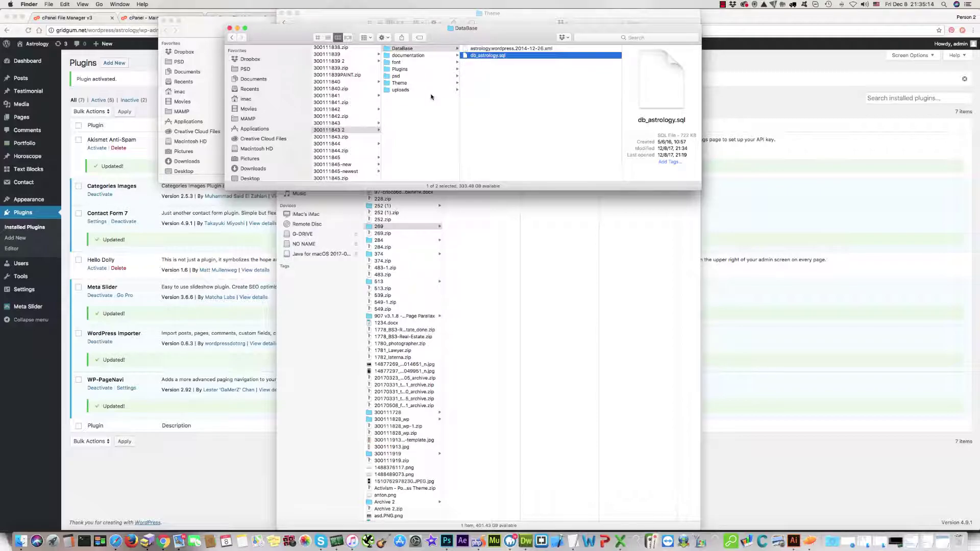
{"action": "scroll", "coordinate": [383, 115], "scroll_direction": "left", "scroll_amount": 3}
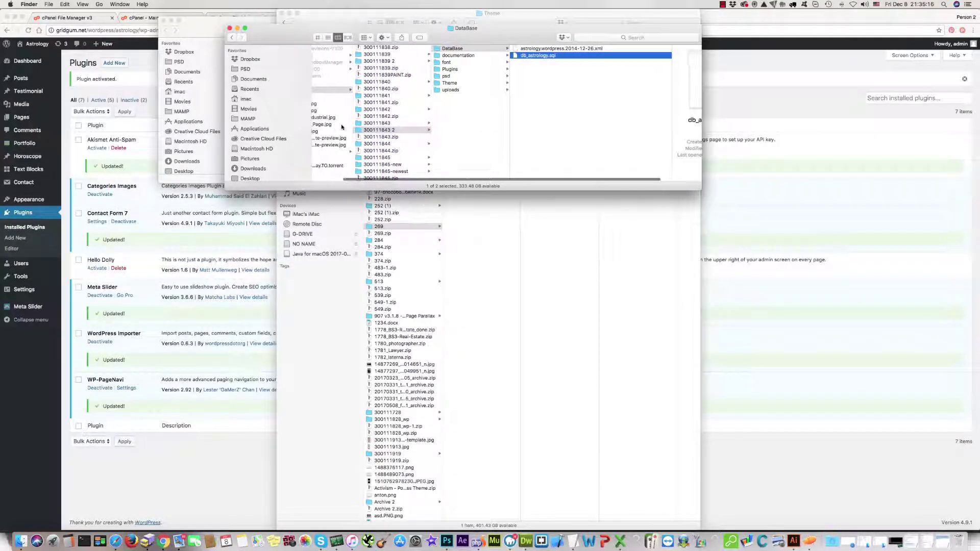
{"action": "scroll", "coordinate": [344, 129], "scroll_direction": "left", "scroll_amount": 5}
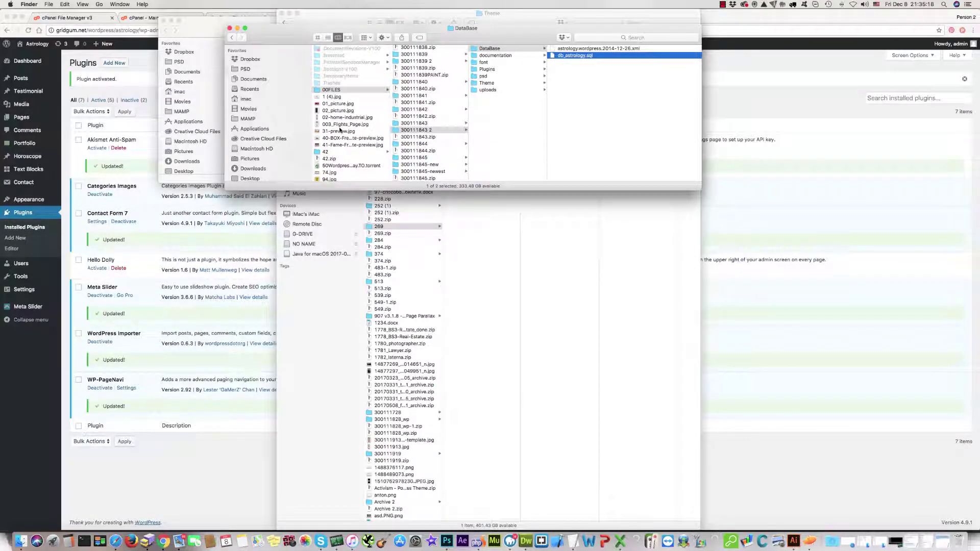
{"action": "scroll", "coordinate": [344, 129], "scroll_direction": "left", "scroll_amount": 5}
Open db_astrology.sql from Standard installation package > DataBase in TextEdit.
{"action": "left_click", "coordinate": [428, 77]}
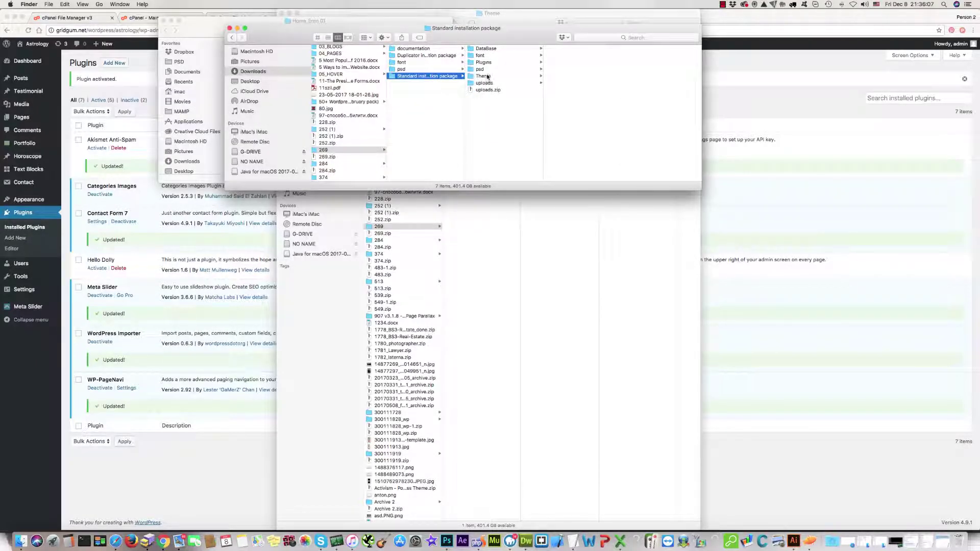
{"action": "left_click", "coordinate": [486, 48]}
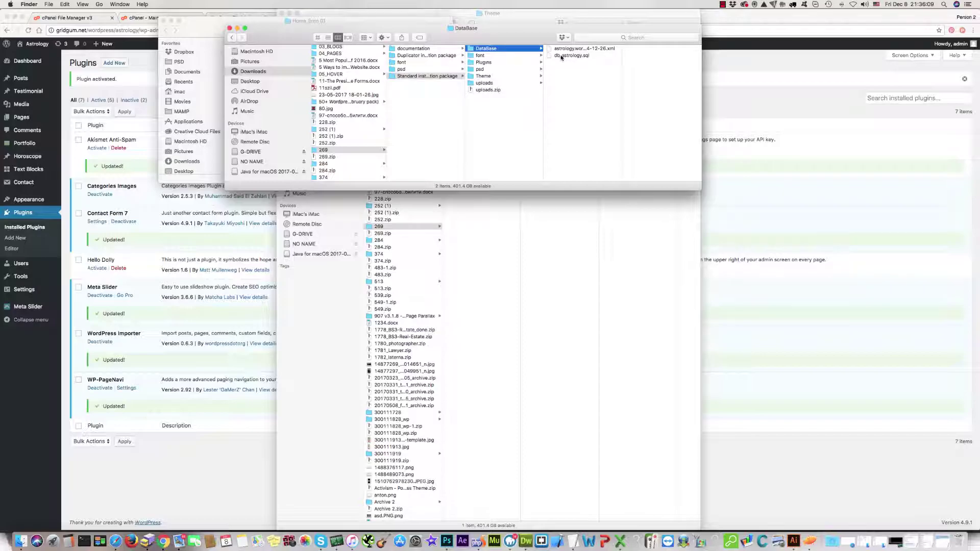
{"action": "left_click", "coordinate": [571, 56]}
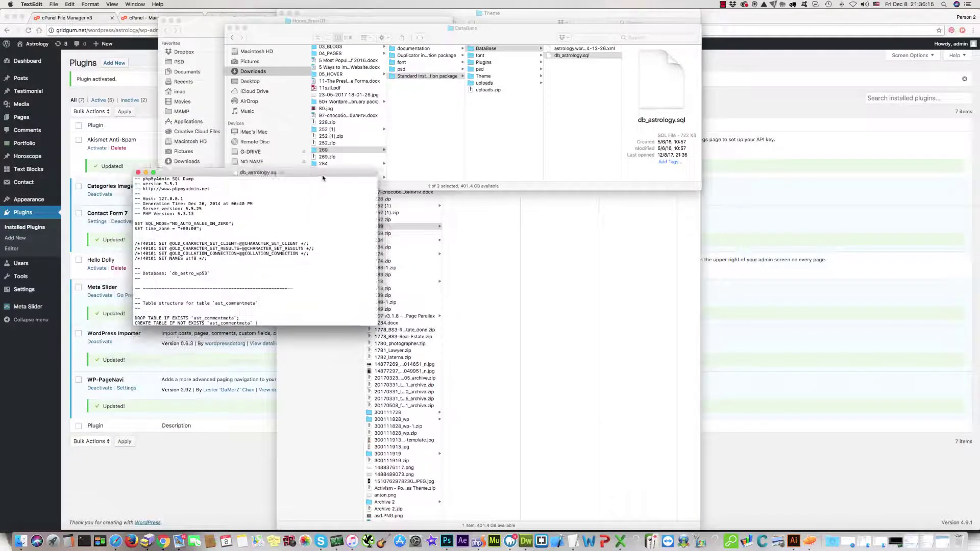
Enlarge the SQL window and search for your_website_url_here with Replace enabled.
{"action": "left_click_drag", "start_coordinate": [307, 195], "coordinate": [342, 149]}
{"action": "left_click_drag", "start_coordinate": [393, 296], "coordinate": [447, 345]}
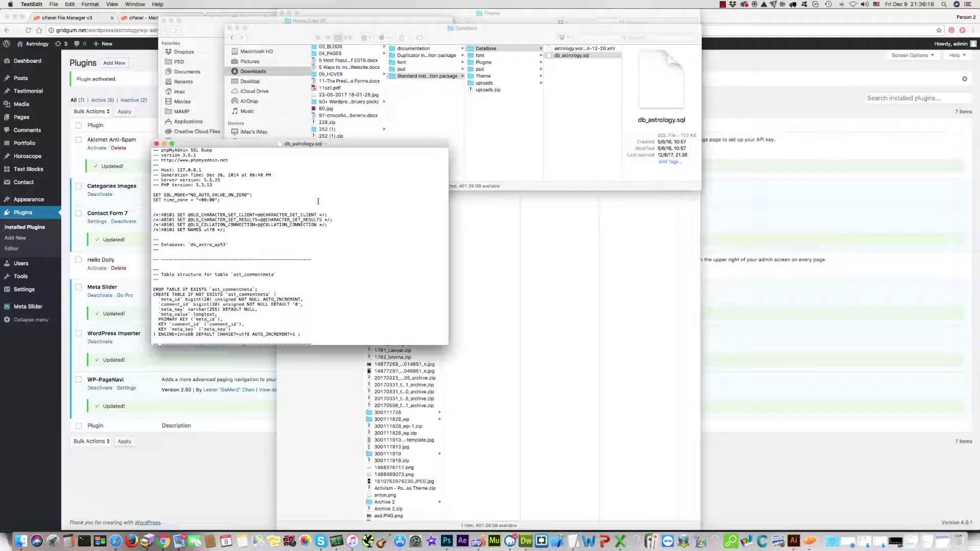
{"action": "key", "text": "super+f"}
{"action": "left_click", "coordinate": [210, 154]}
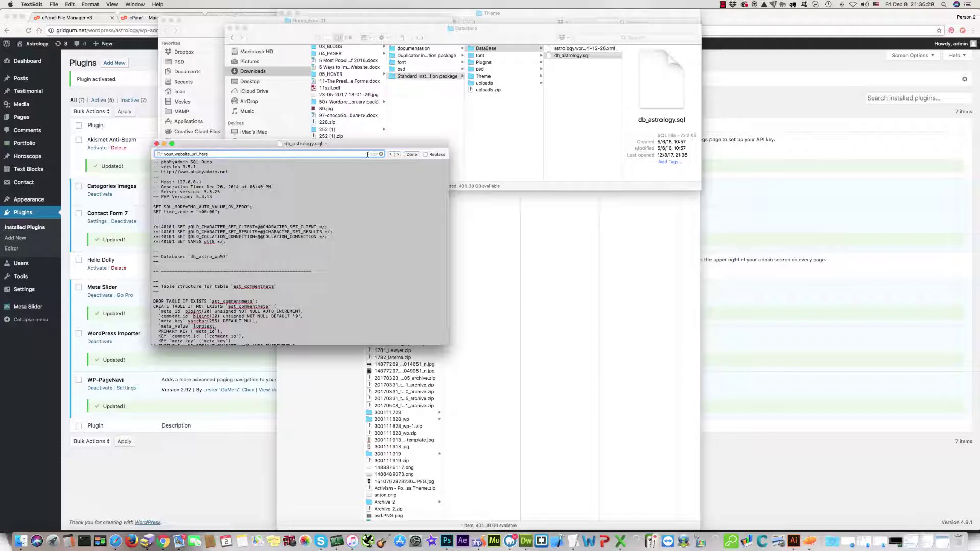
{"action": "left_click", "coordinate": [399, 154]}
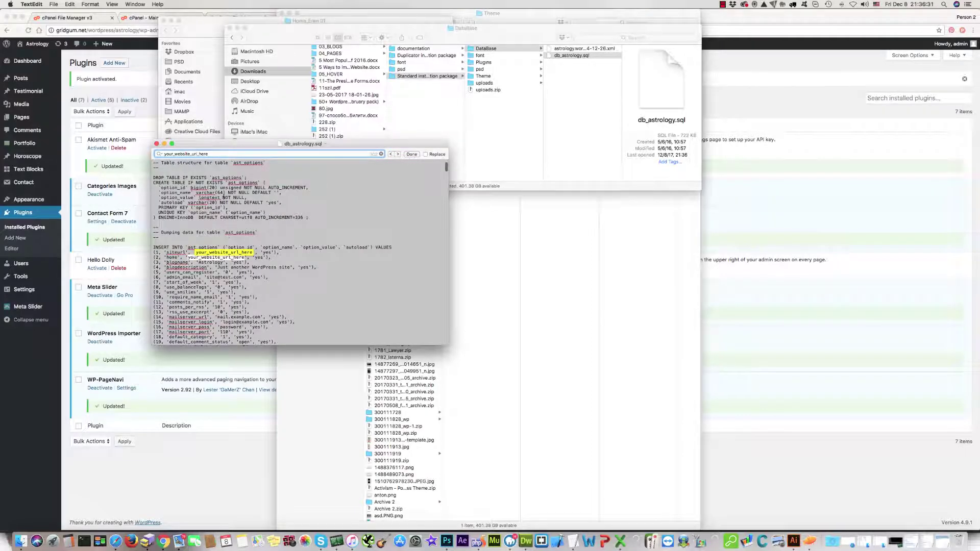
{"action": "left_click", "coordinate": [427, 155]}
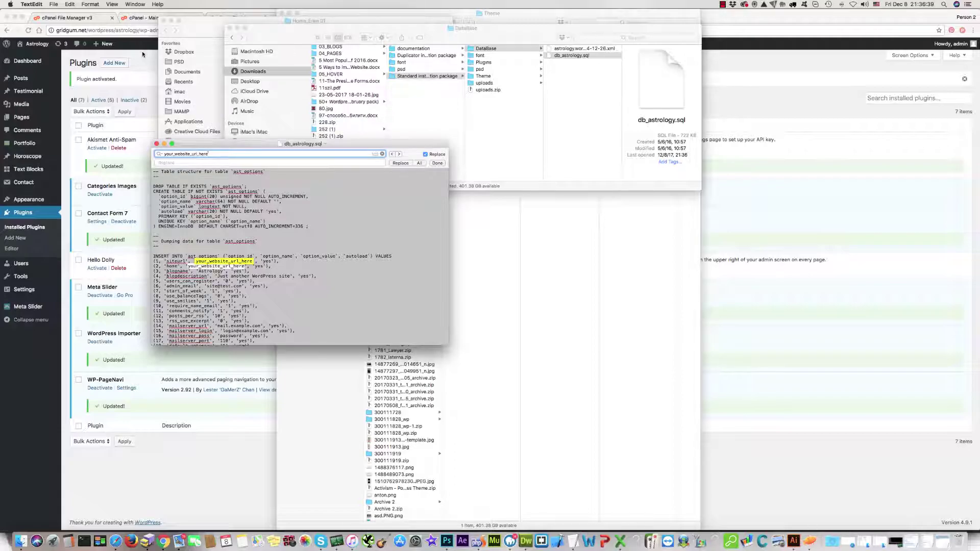
{"action": "left_click", "coordinate": [164, 72]}
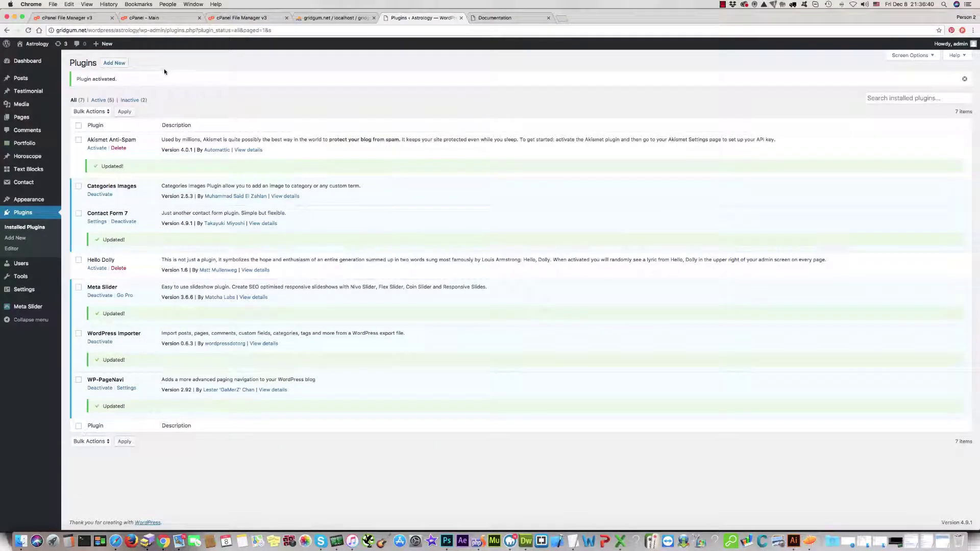
{"action": "left_click", "coordinate": [141, 30]}
{"action": "left_click_drag", "start_coordinate": [142, 30], "coordinate": [40, 30]}
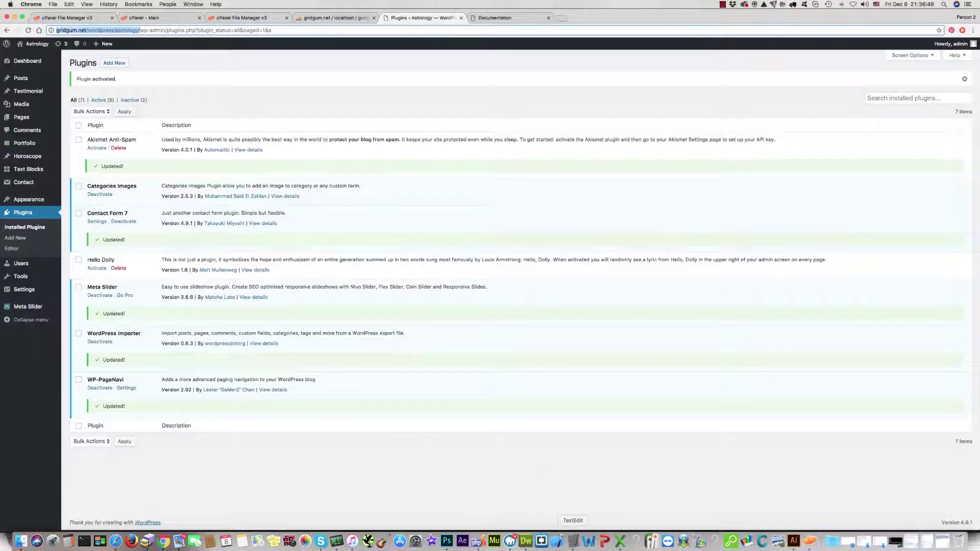
{"action": "left_click", "coordinate": [573, 540]}
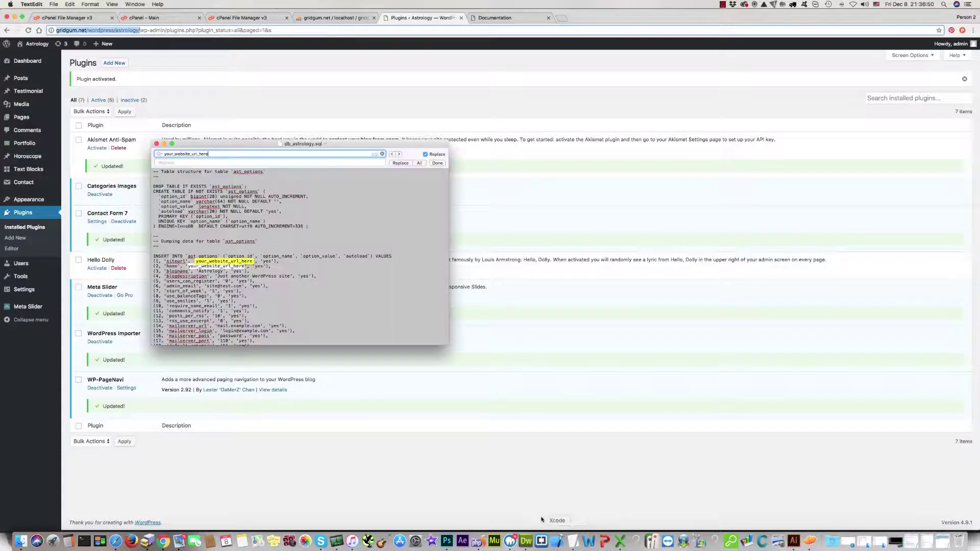
{"action": "left_click", "coordinate": [204, 162]}
{"action": "type", "text": "http://gridgum.net/wordpress/astrology/"}
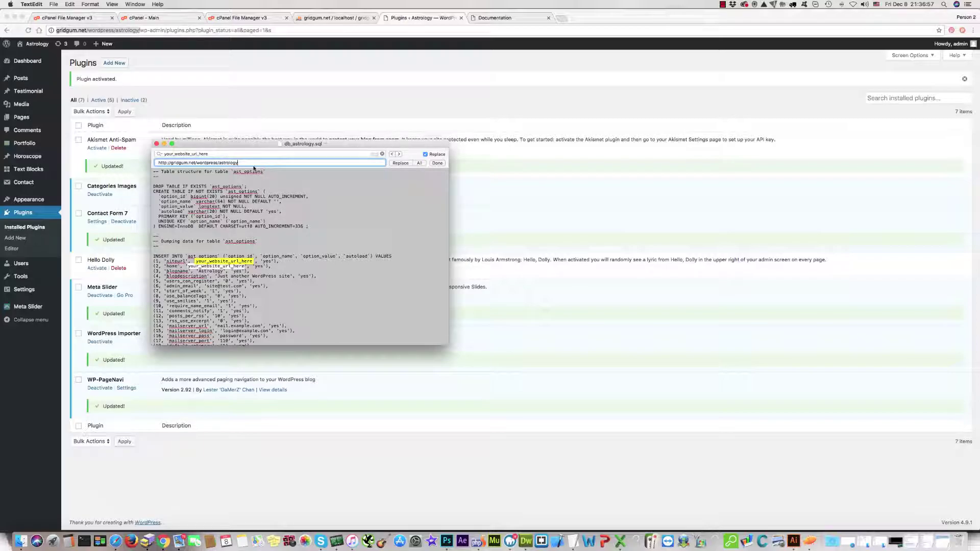
Replace all placeholders with the site address, save db_astrology.sql and return to the browser.
{"action": "left_click", "coordinate": [419, 164]}
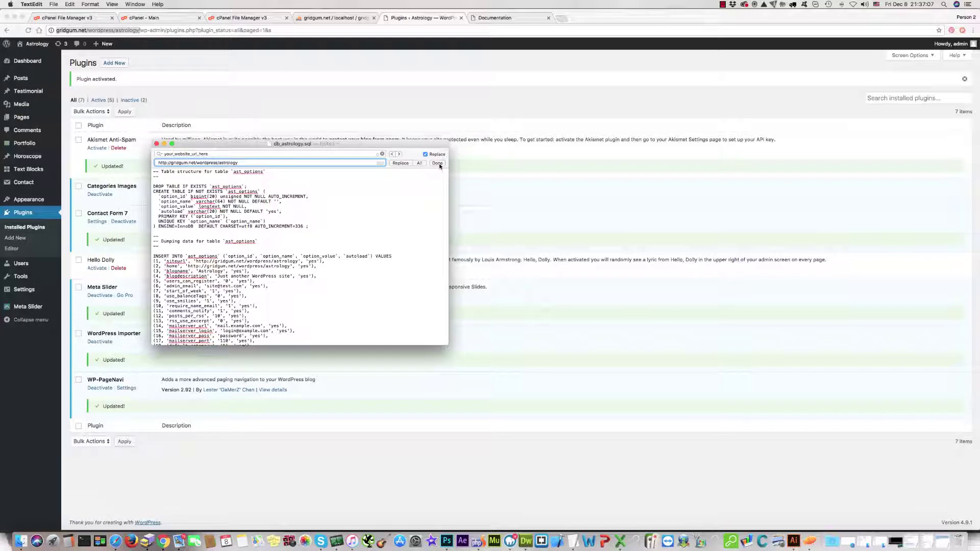
{"action": "left_click", "coordinate": [439, 163]}
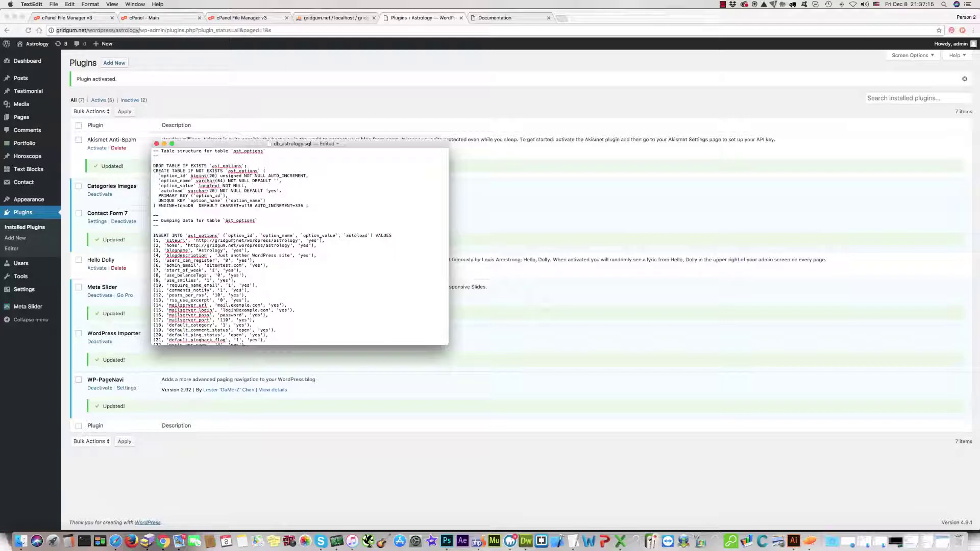
{"action": "key", "text": "super+s"}
{"action": "left_click", "coordinate": [192, 69]}
Open phpMyAdmin from the cPanel main page's Databases section.
{"action": "left_click", "coordinate": [69, 18]}
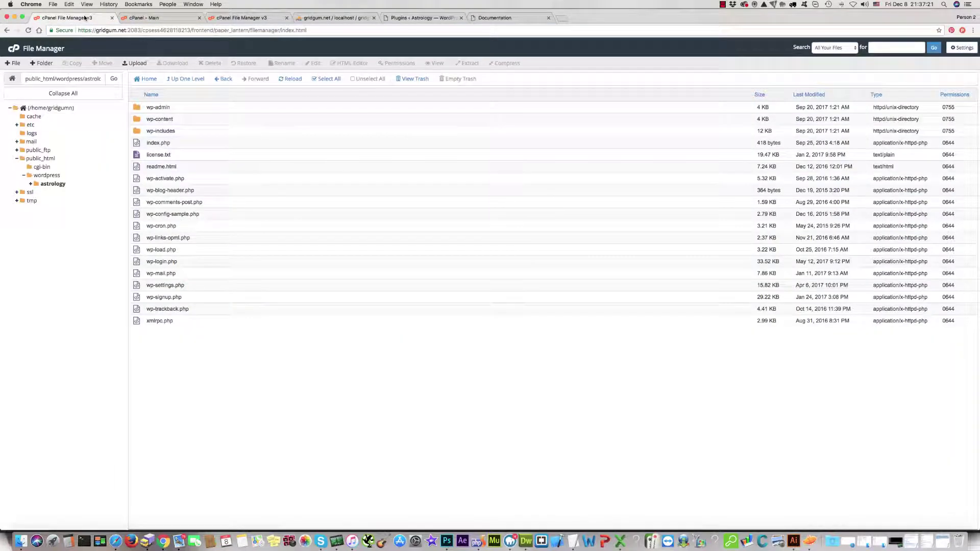
{"action": "left_click", "coordinate": [142, 19]}
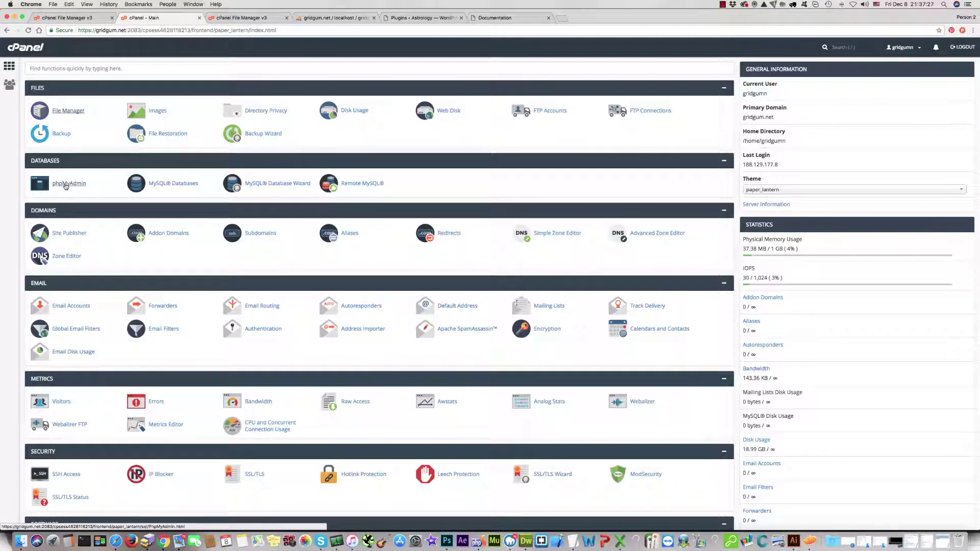
{"action": "left_click", "coordinate": [65, 184]}
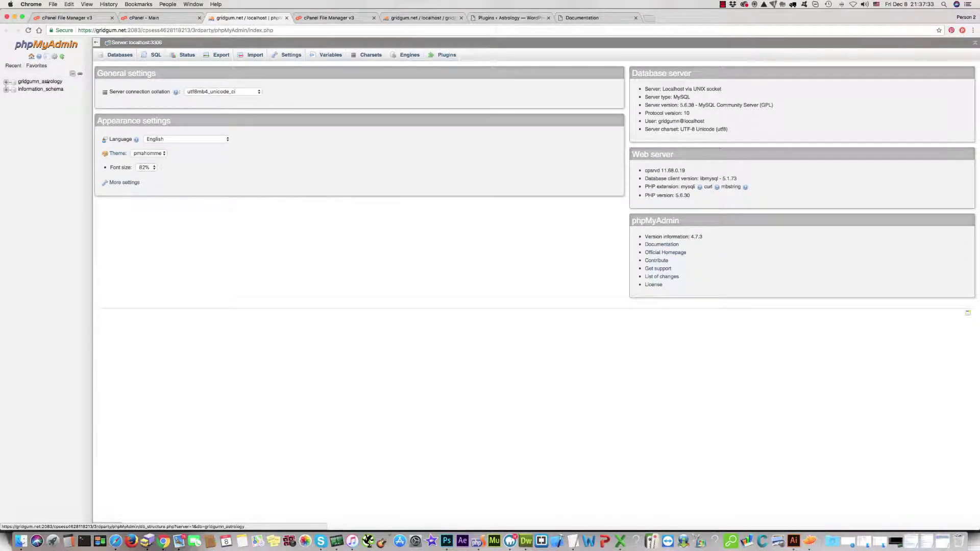
Open the Import page of the gridgum_astrology database and browse for a file.
{"action": "left_click", "coordinate": [36, 82]}
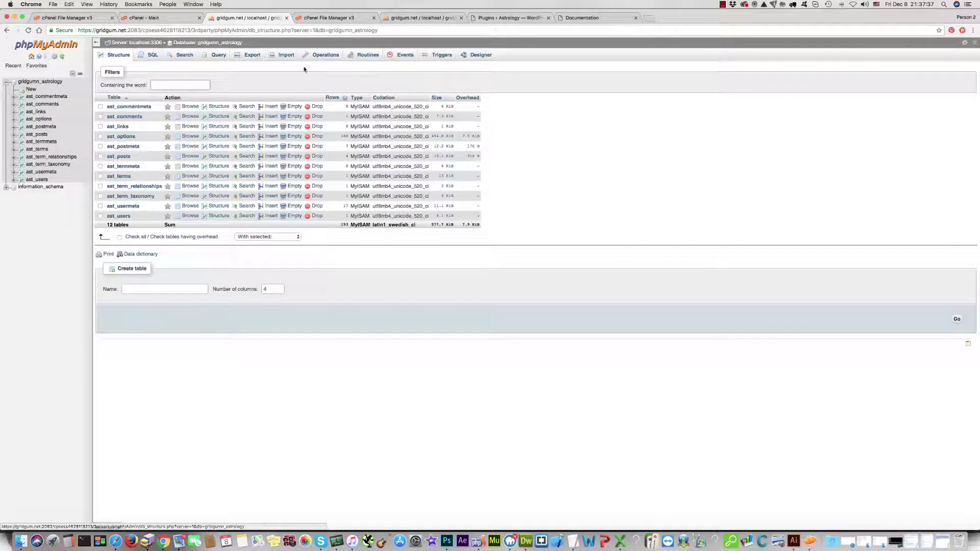
{"action": "left_click", "coordinate": [286, 55]}
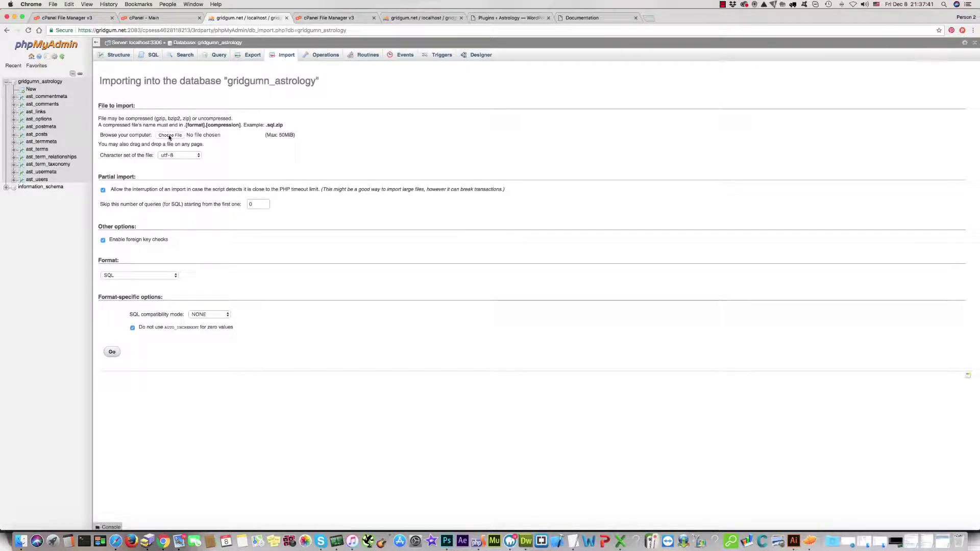
{"action": "left_click", "coordinate": [169, 136]}
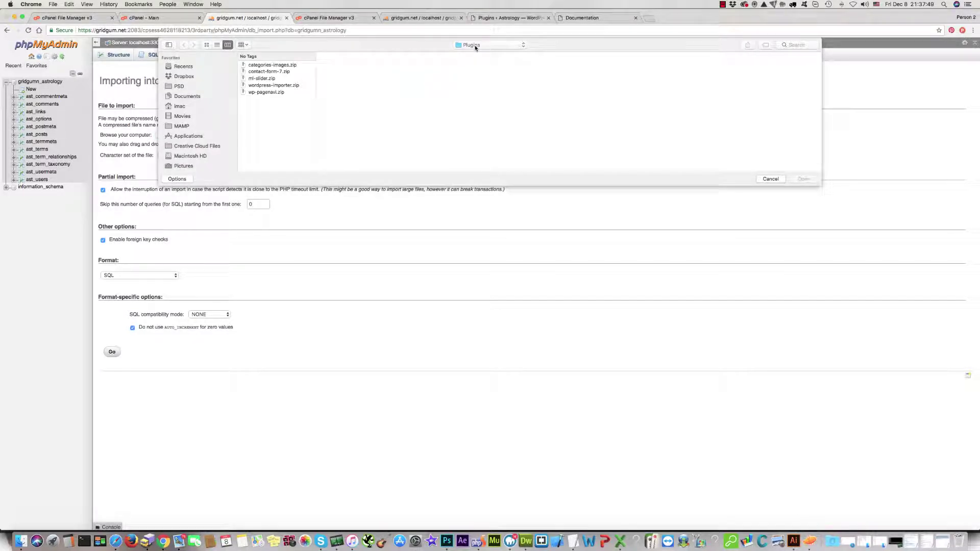
Select DataBase/db_astrology.sql and run the import with Go.
{"action": "left_click", "coordinate": [476, 46]}
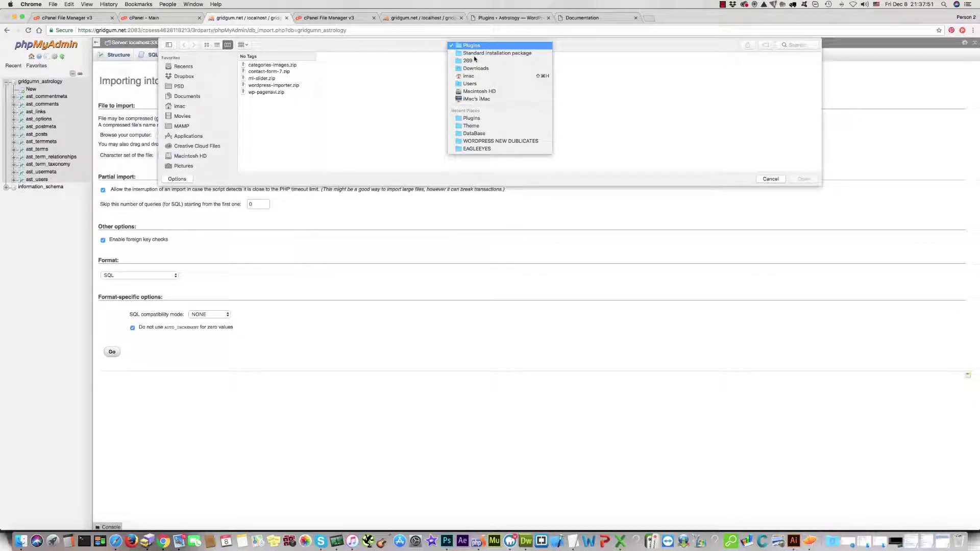
{"action": "left_click", "coordinate": [478, 54]}
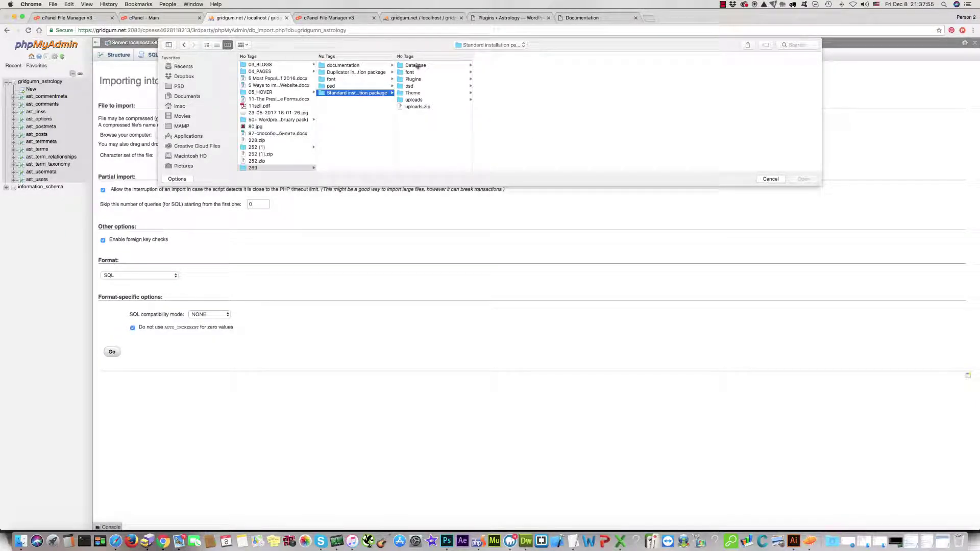
{"action": "left_click", "coordinate": [417, 66]}
{"action": "left_click", "coordinate": [490, 74]}
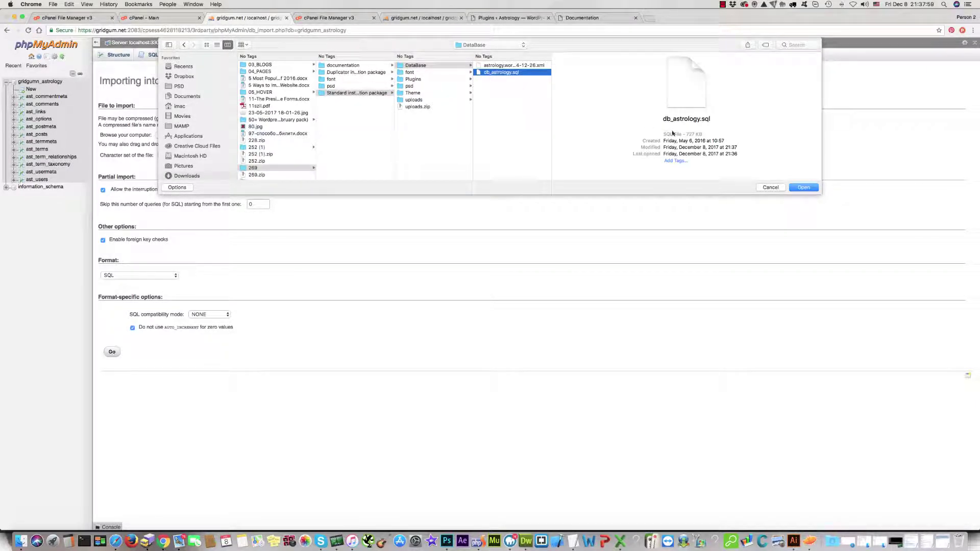
{"action": "left_click", "coordinate": [803, 188]}
{"action": "left_click", "coordinate": [113, 353]}
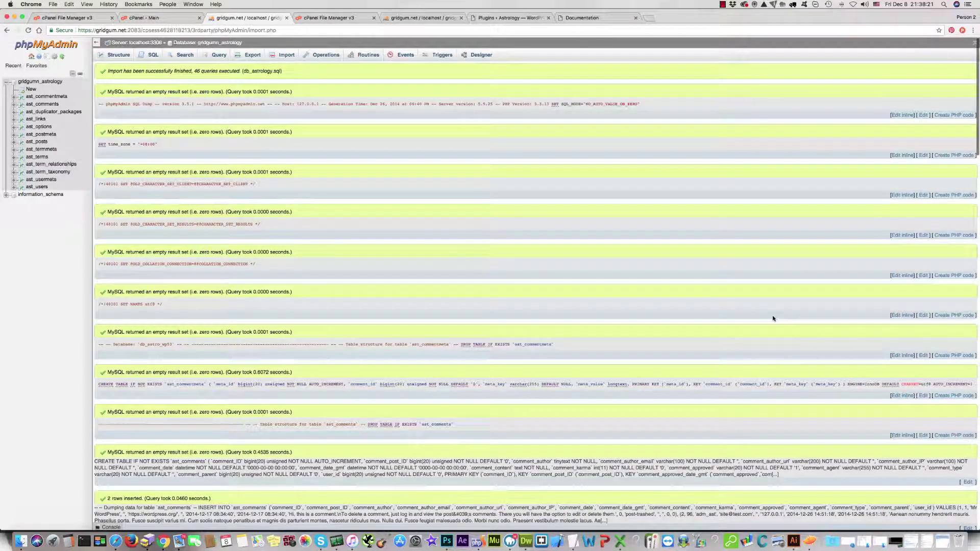
{"action": "scroll", "coordinate": [536, 306], "scroll_direction": "down", "scroll_amount": 15}
{"action": "scroll", "coordinate": [943, 233], "scroll_direction": "up", "scroll_amount": 3}
{"action": "scroll", "coordinate": [939, 235], "scroll_direction": "up", "scroll_amount": 2}
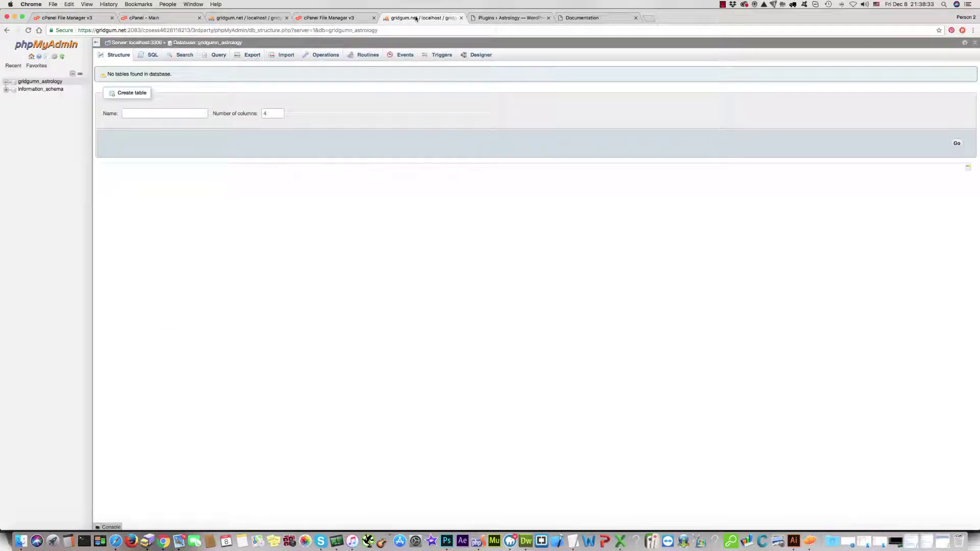
Visit the live Astrology homepage from the WordPress admin to see the demo content.
{"action": "left_click", "coordinate": [481, 18]}
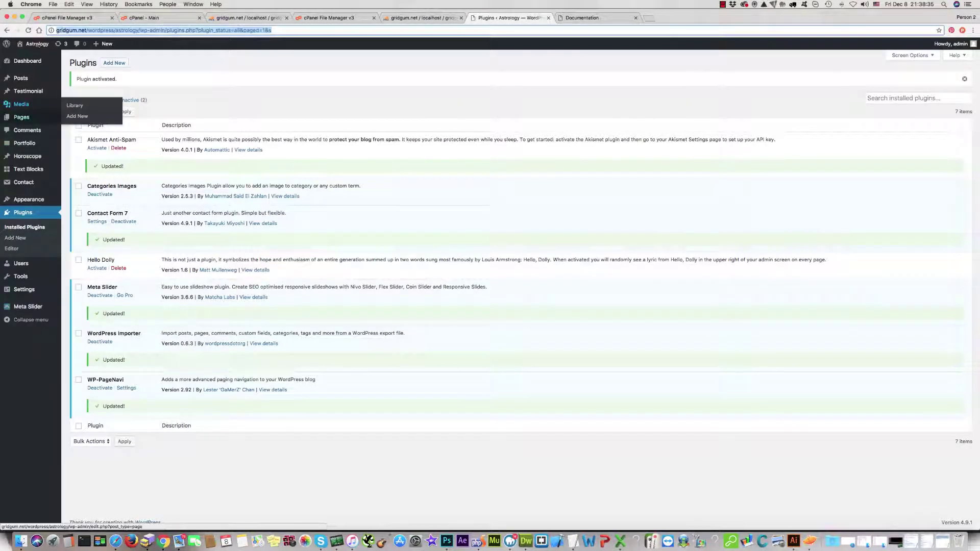
{"action": "mouse_move", "coordinate": [35, 43]}
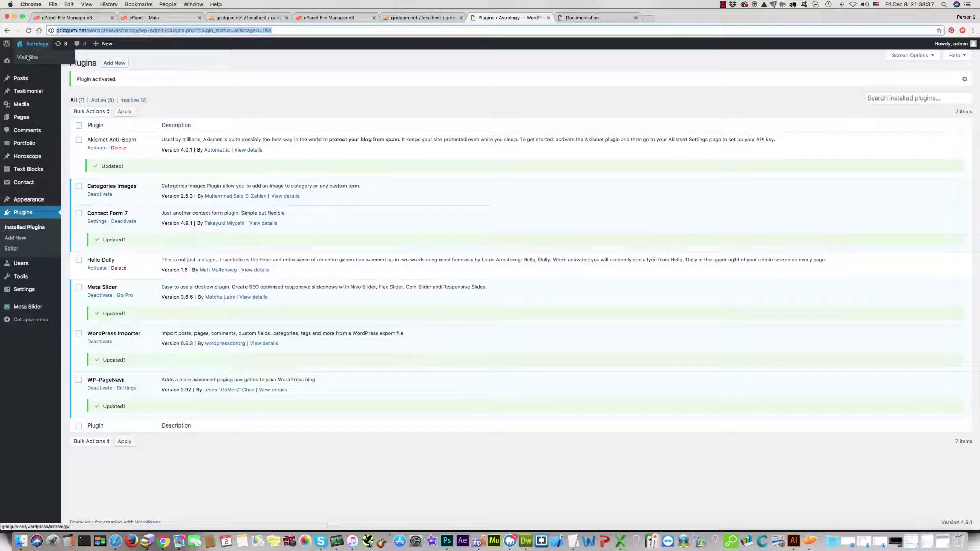
{"action": "left_click", "coordinate": [28, 57]}
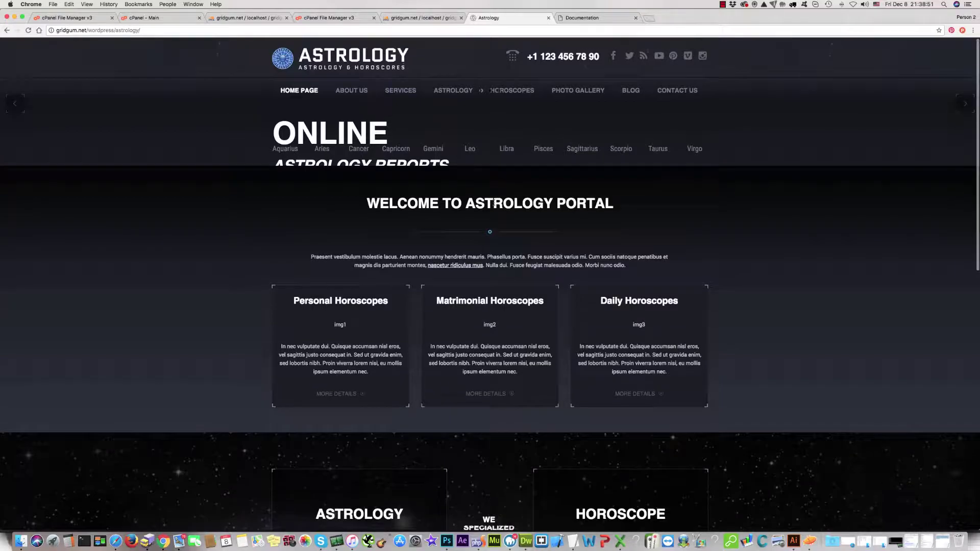
{"action": "scroll", "coordinate": [460, 269], "scroll_direction": "down", "scroll_amount": 2}
{"action": "scroll", "coordinate": [377, 293], "scroll_direction": "down", "scroll_amount": 4}
{"action": "scroll", "coordinate": [377, 294], "scroll_direction": "down", "scroll_amount": 4}
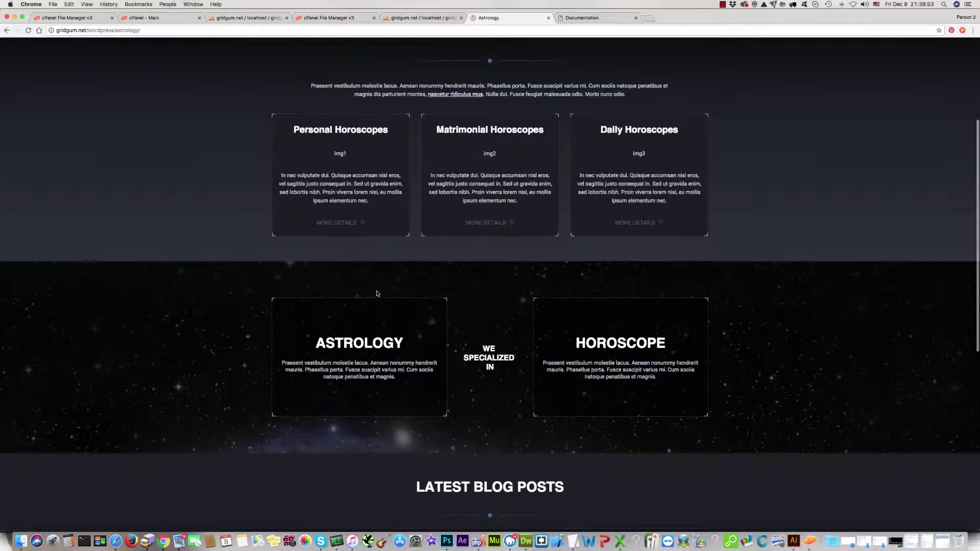
{"action": "scroll", "coordinate": [377, 293], "scroll_direction": "down", "scroll_amount": 6}
{"action": "scroll", "coordinate": [377, 293], "scroll_direction": "up", "scroll_amount": 15}
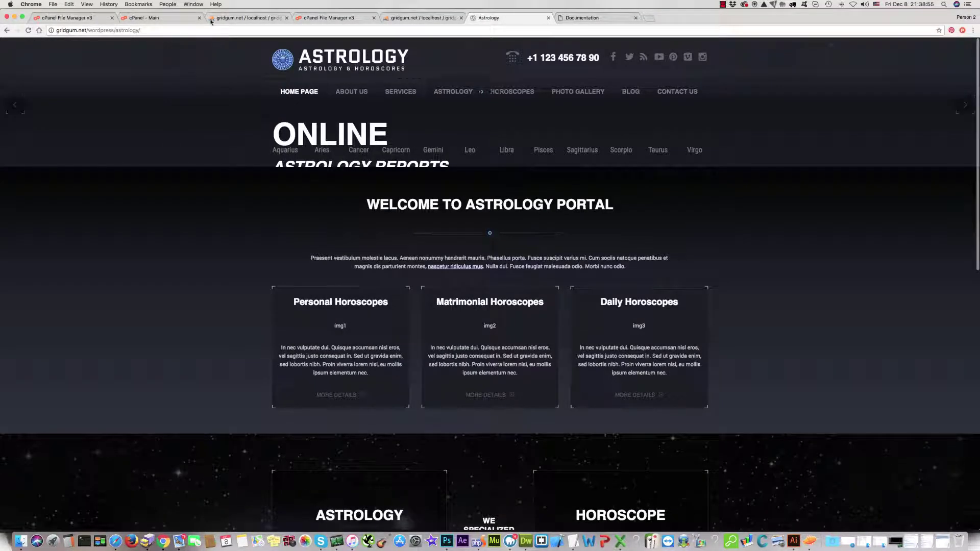
Return to cPanel File Manager and go into the astrology site's wp-content folder.
{"action": "left_click", "coordinate": [246, 18]}
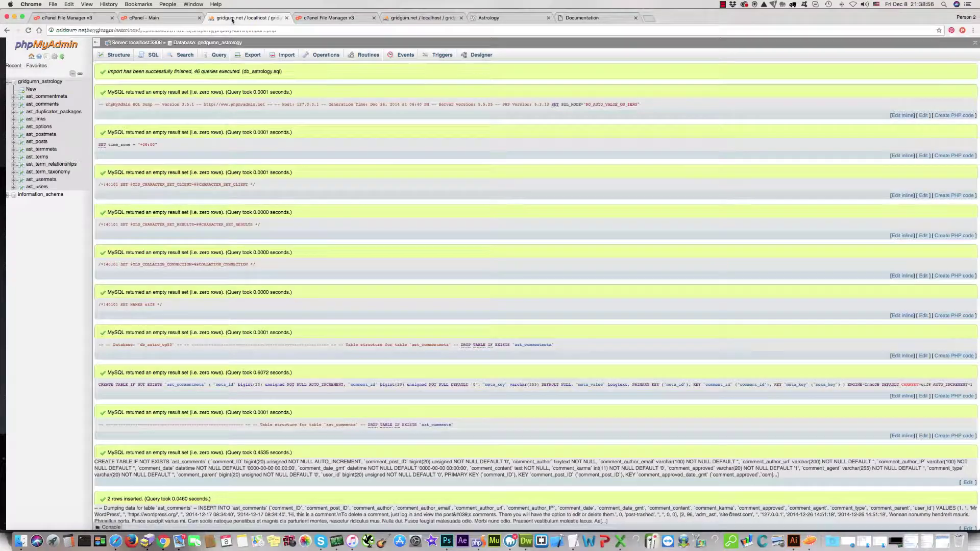
{"action": "left_click", "coordinate": [156, 18]}
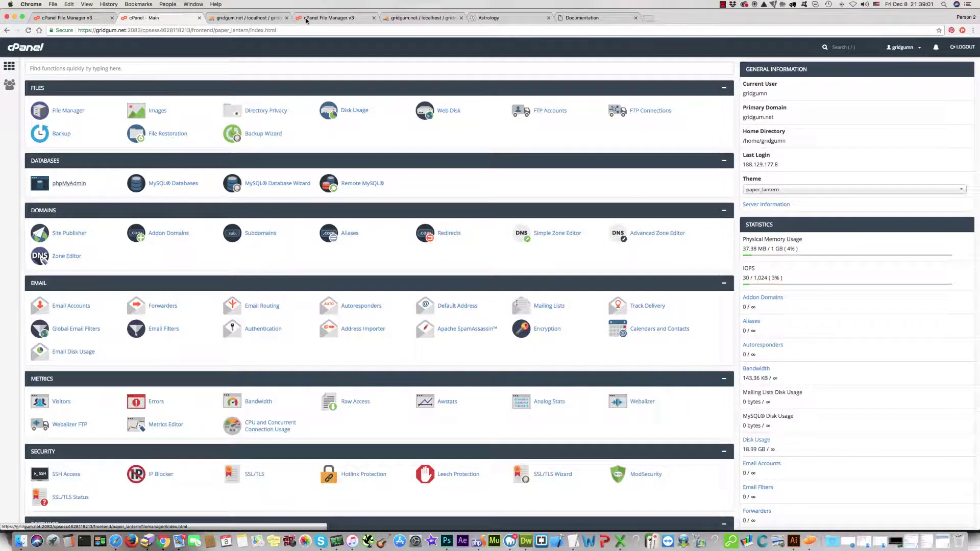
{"action": "left_click", "coordinate": [321, 17]}
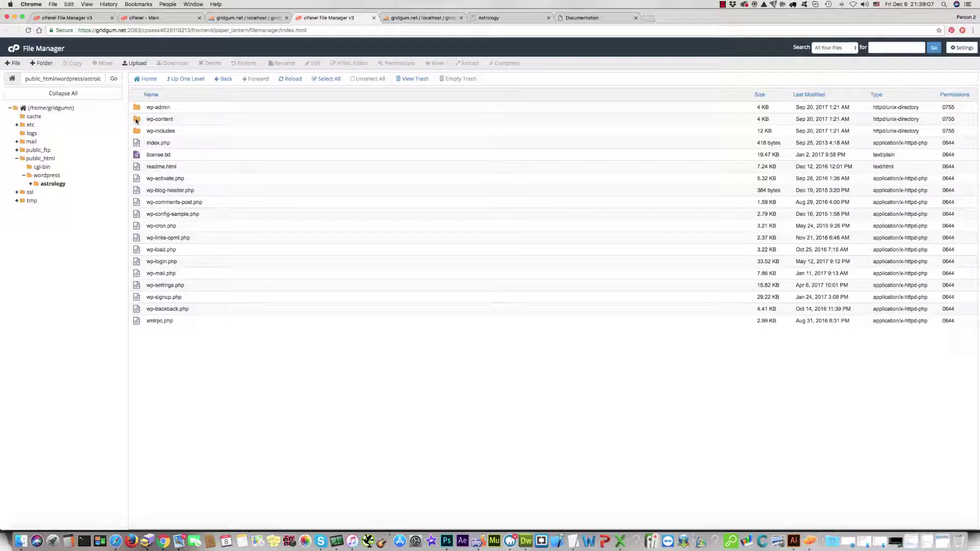
{"action": "double_click", "coordinate": [137, 120]}
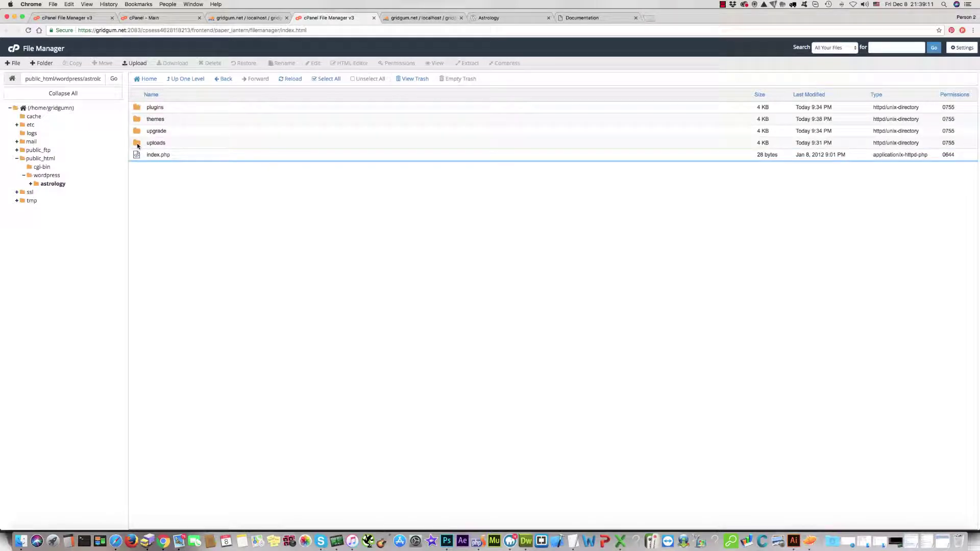
Trash the old uploads folder from wp-content.
{"action": "left_click", "coordinate": [138, 145]}
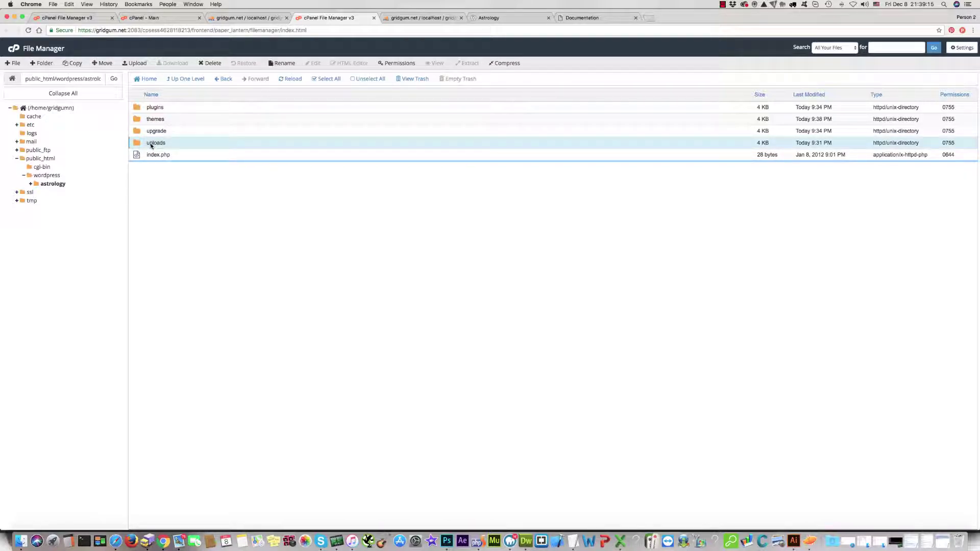
{"action": "left_click", "coordinate": [211, 63]}
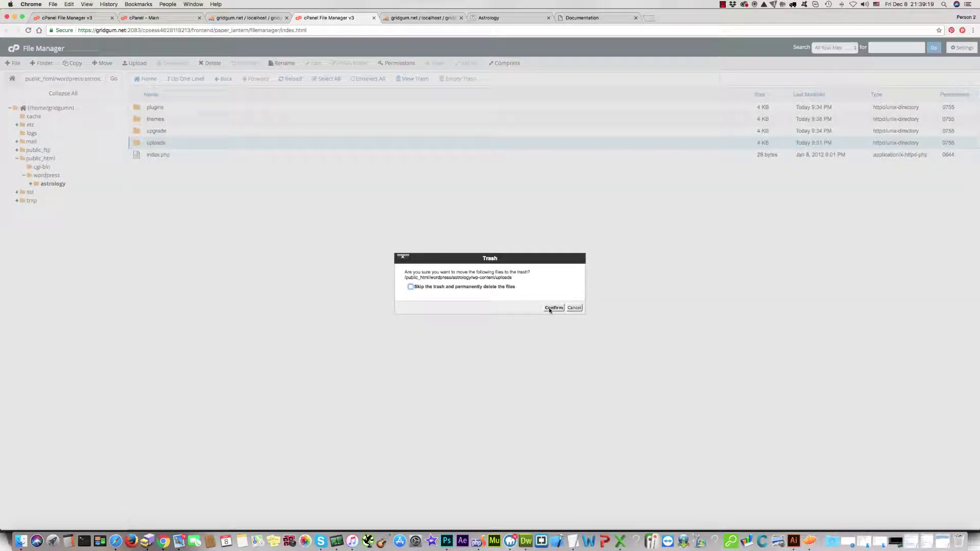
{"action": "left_click", "coordinate": [553, 307]}
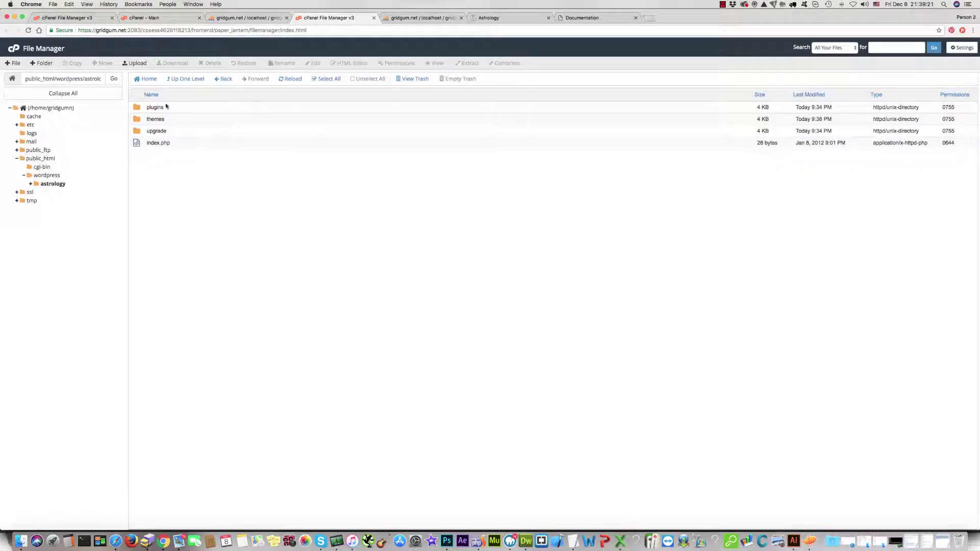
Upload uploads.zip from the Standard installation package folder into wp-content.
{"action": "left_click", "coordinate": [135, 63]}
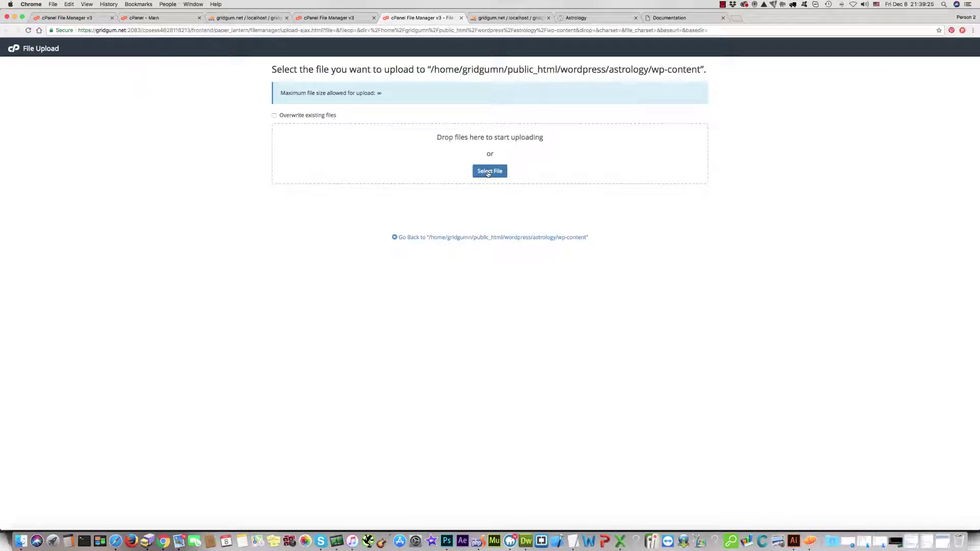
{"action": "left_click", "coordinate": [488, 172]}
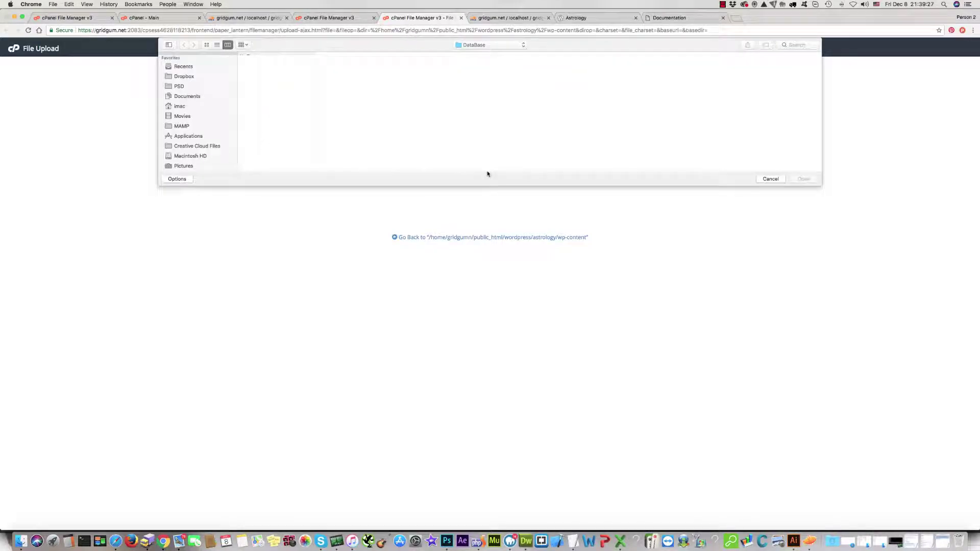
{"action": "left_click", "coordinate": [492, 46]}
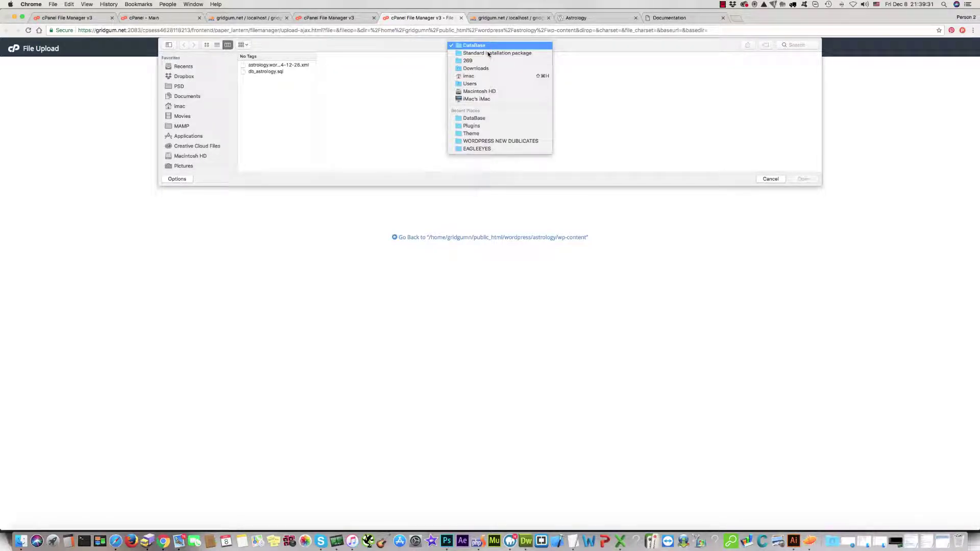
{"action": "left_click", "coordinate": [486, 53]}
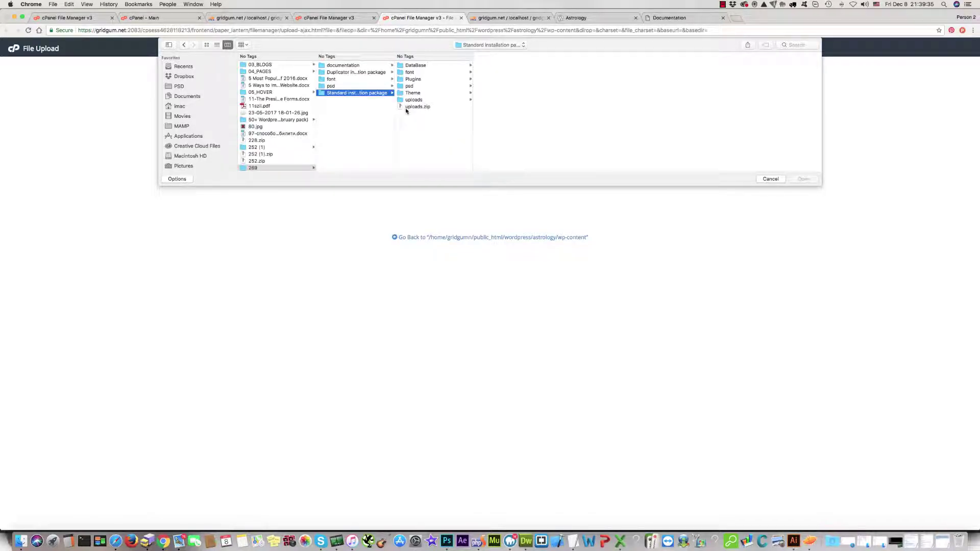
{"action": "left_click", "coordinate": [414, 106]}
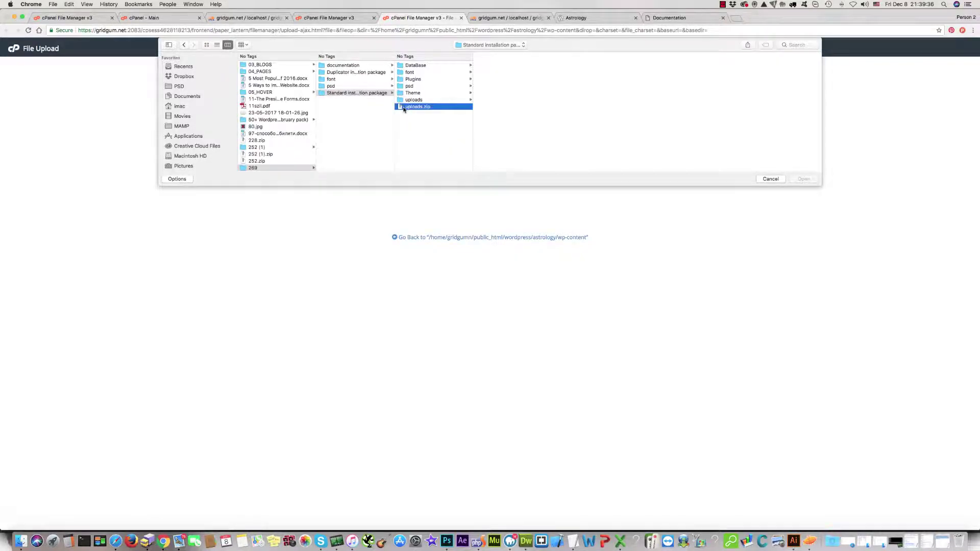
{"action": "left_click", "coordinate": [802, 188]}
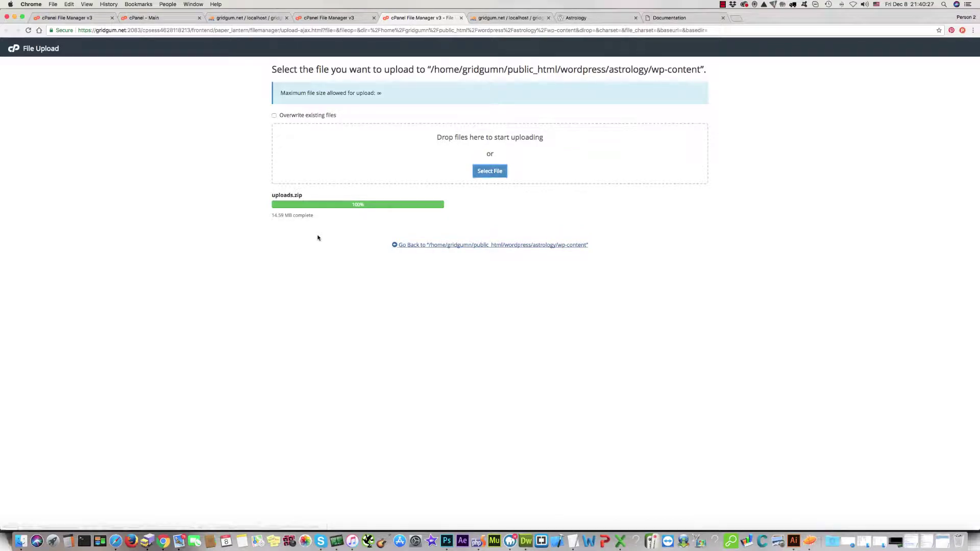
Extract uploads.zip into wp-content and refresh to show the restored uploads folder.
{"action": "key", "text": "super+w"}
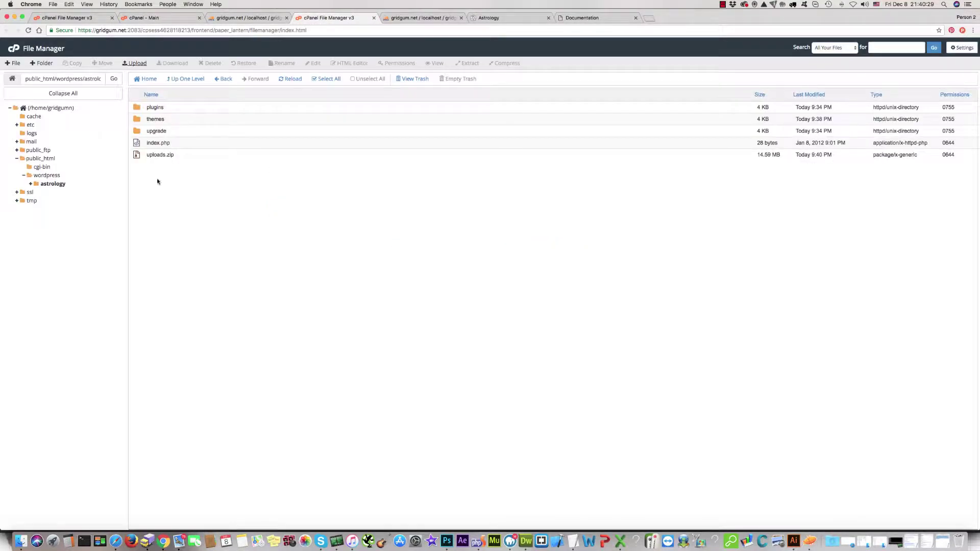
{"action": "left_click", "coordinate": [162, 163]}
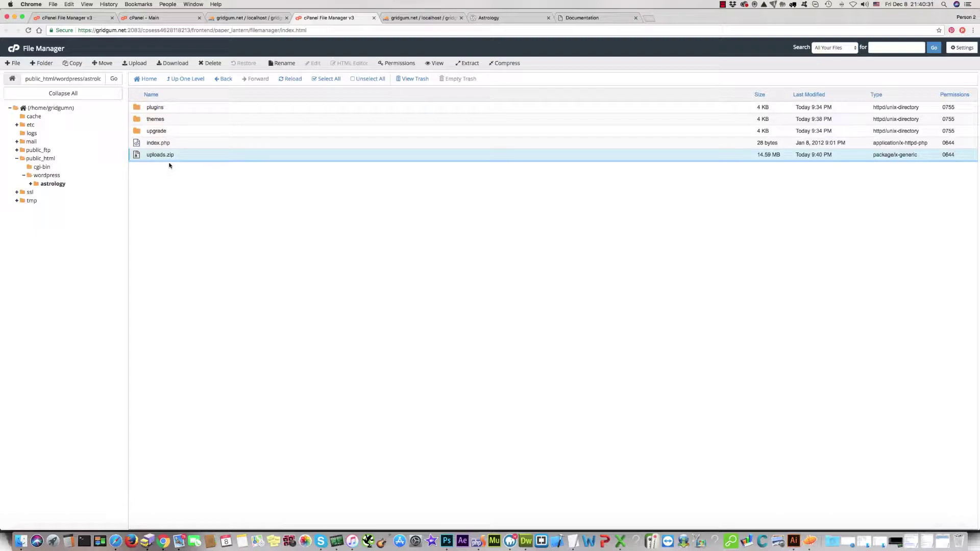
{"action": "left_click", "coordinate": [466, 63]}
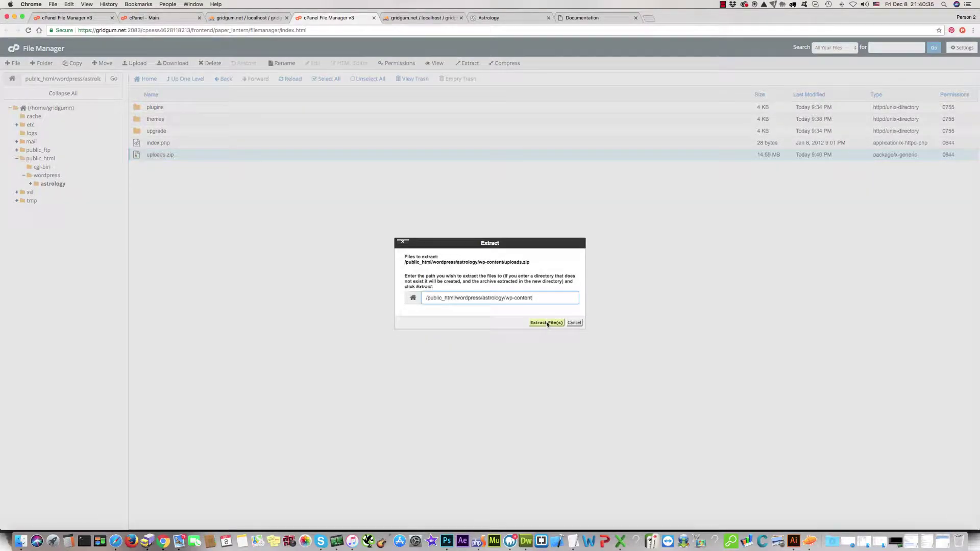
{"action": "left_click", "coordinate": [547, 323]}
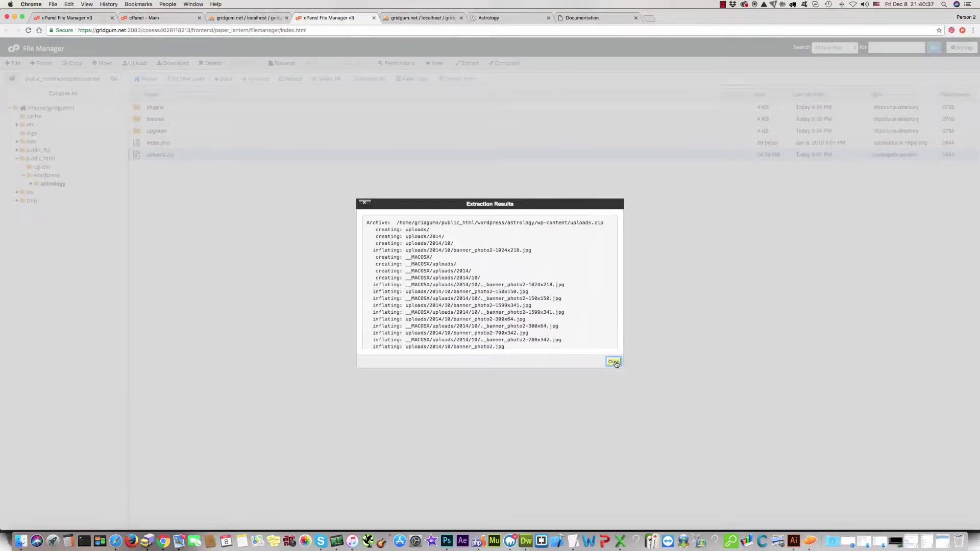
{"action": "left_click", "coordinate": [615, 362]}
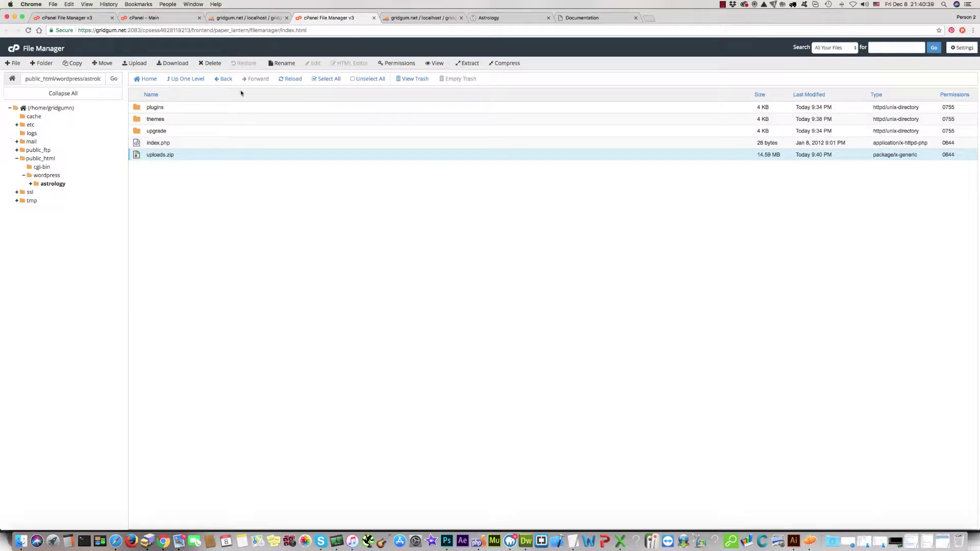
{"action": "left_click", "coordinate": [293, 79]}
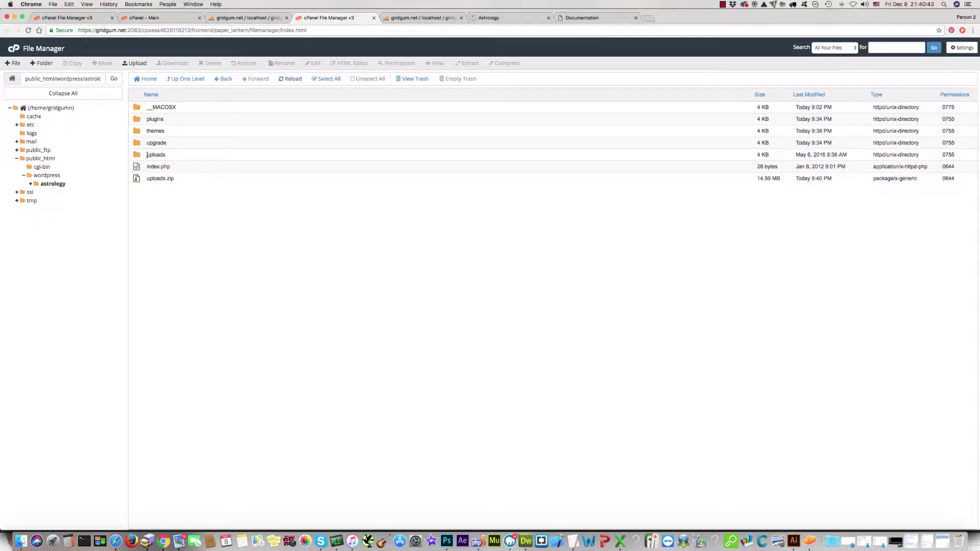
Trash the leftover __MACOSX folder and the uploads.zip archive.
{"action": "left_click", "coordinate": [140, 107]}
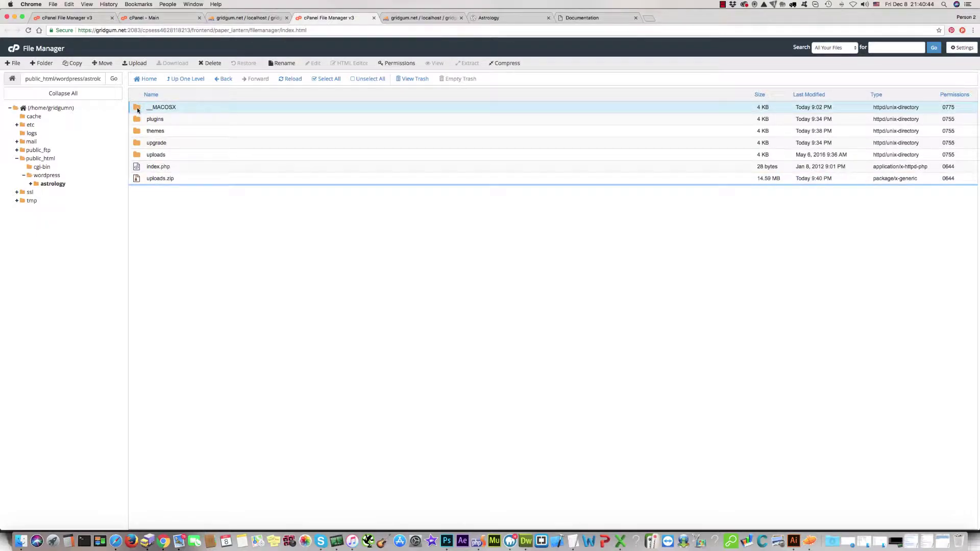
{"action": "left_click", "coordinate": [208, 63]}
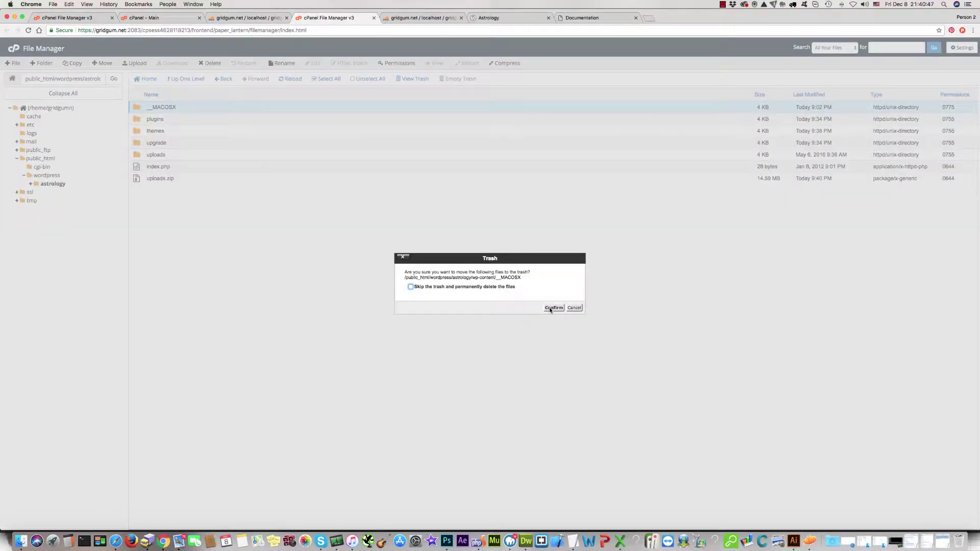
{"action": "left_click", "coordinate": [553, 308]}
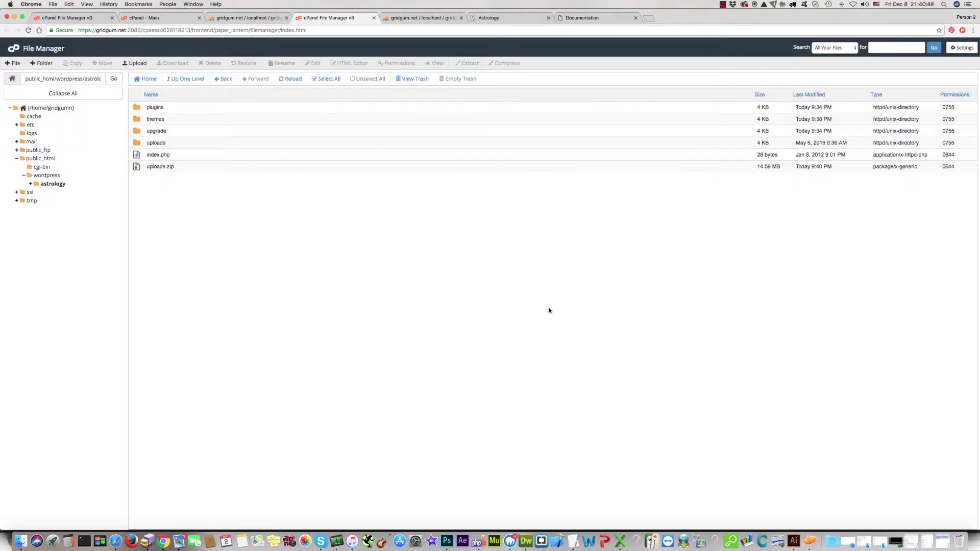
{"action": "left_click", "coordinate": [138, 167]}
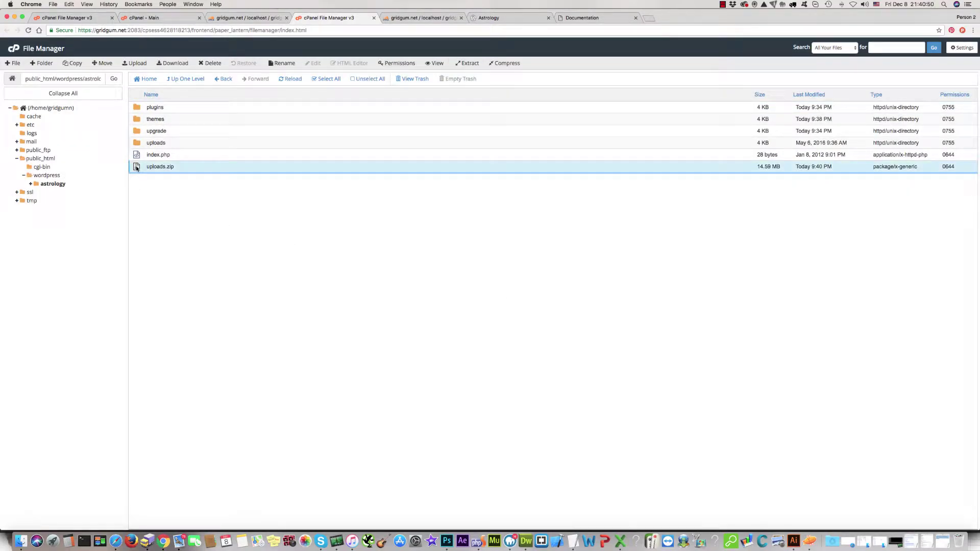
{"action": "left_click", "coordinate": [209, 63]}
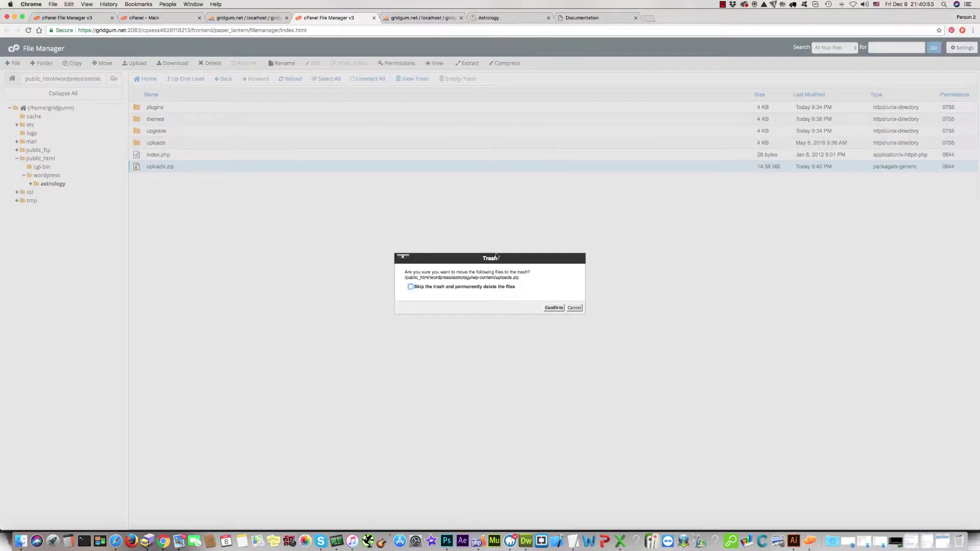
{"action": "left_click", "coordinate": [554, 308]}
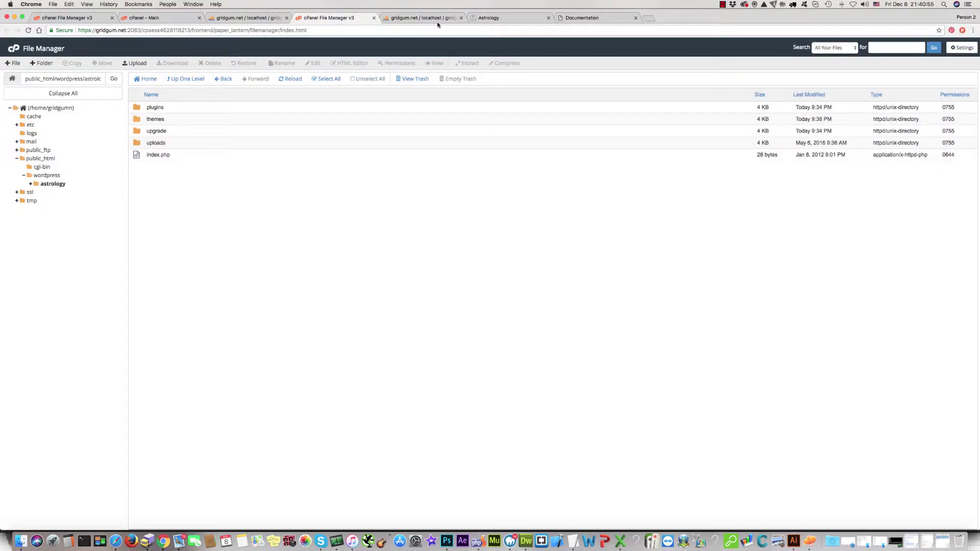
Reload the Astrology homepage so the slider, zodiac icons and horoscope images appear.
{"action": "left_click", "coordinate": [488, 19]}
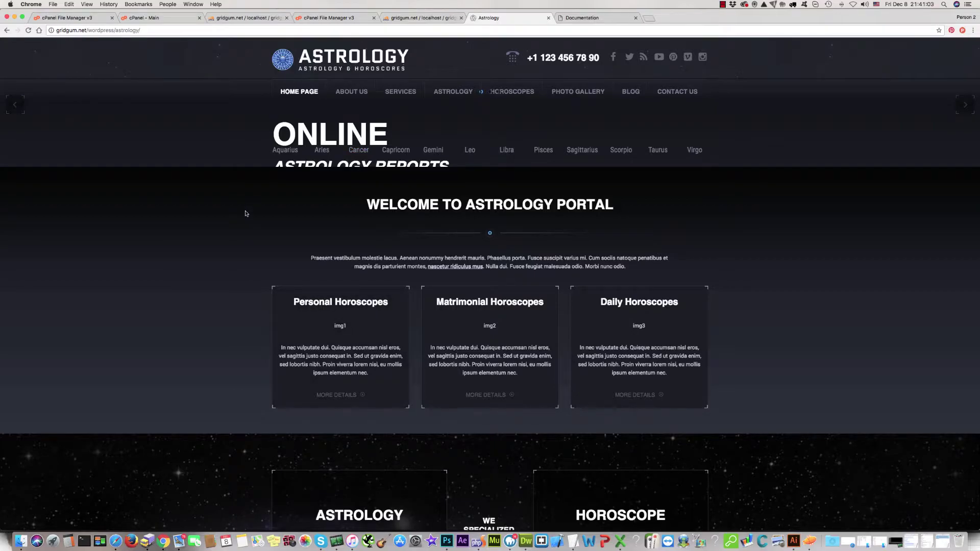
{"action": "left_click", "coordinate": [29, 31]}
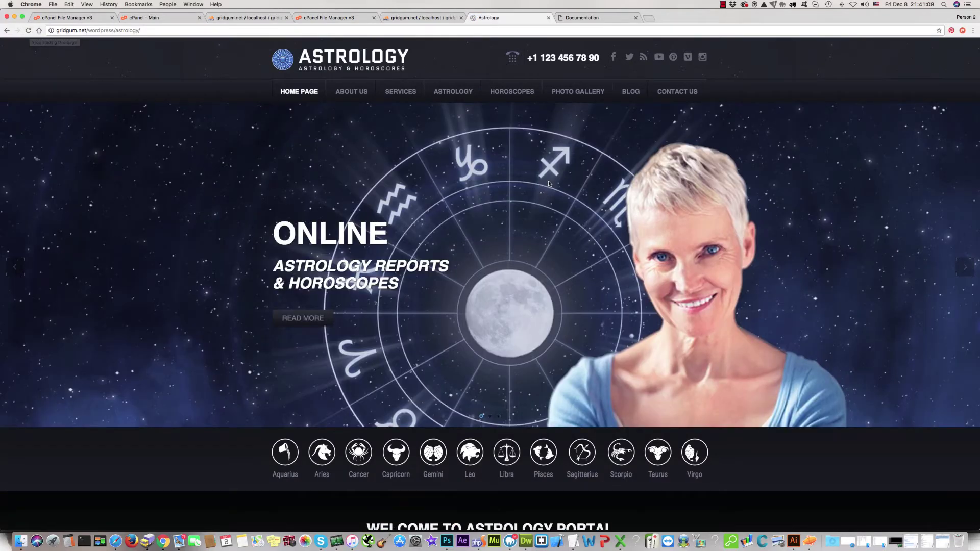
{"action": "scroll", "coordinate": [548, 180], "scroll_direction": "down", "scroll_amount": 5}
{"action": "scroll", "coordinate": [548, 180], "scroll_direction": "down", "scroll_amount": 5}
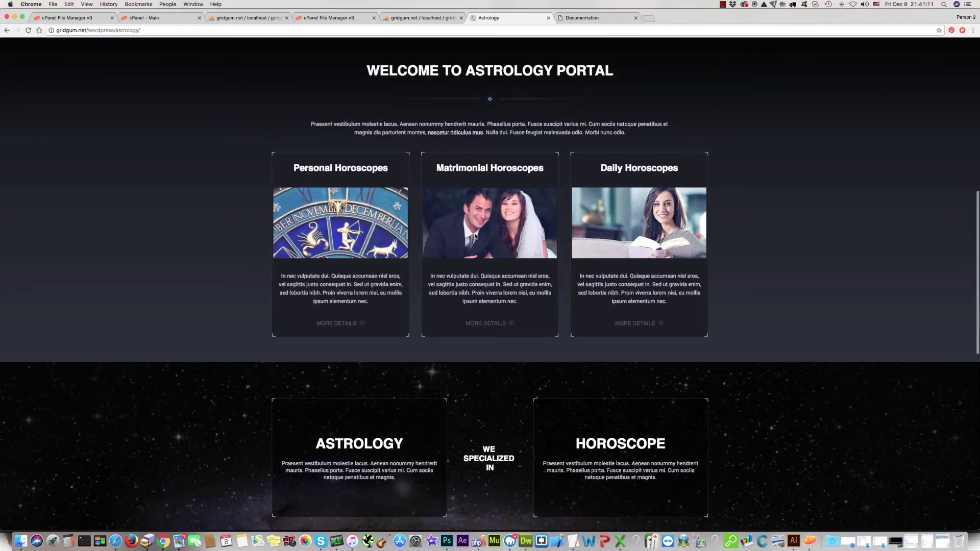